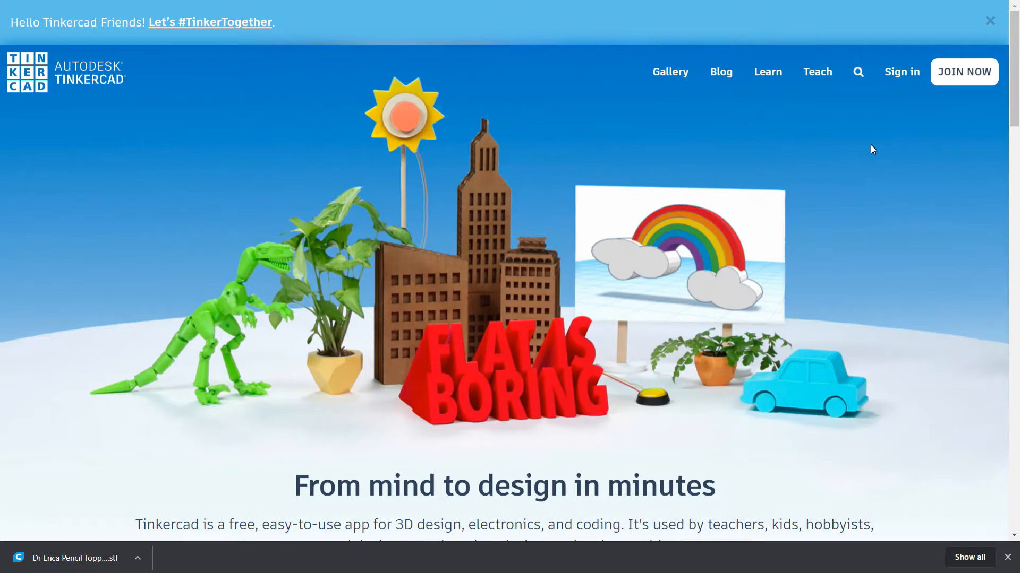
Sign in to the existing account with its e-mail address and password
{"action": "left_click", "coordinate": [901, 79]}
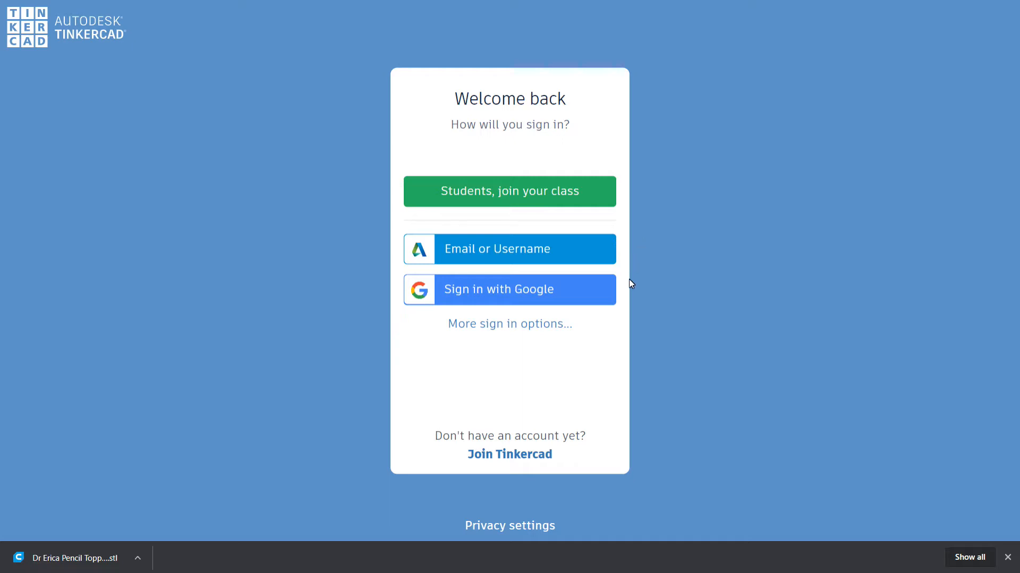
{"action": "left_click", "coordinate": [493, 248]}
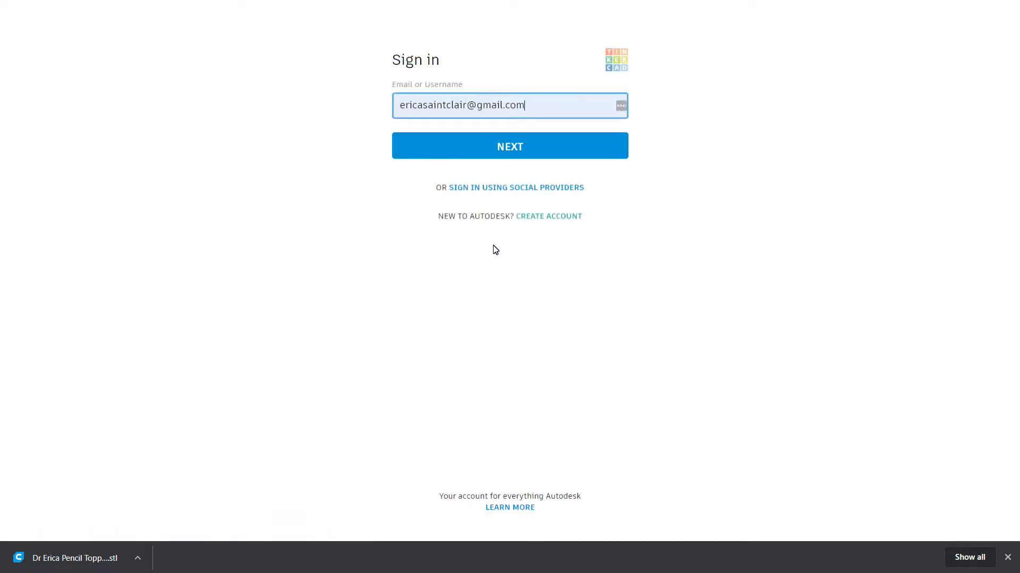
{"action": "left_click", "coordinate": [498, 147]}
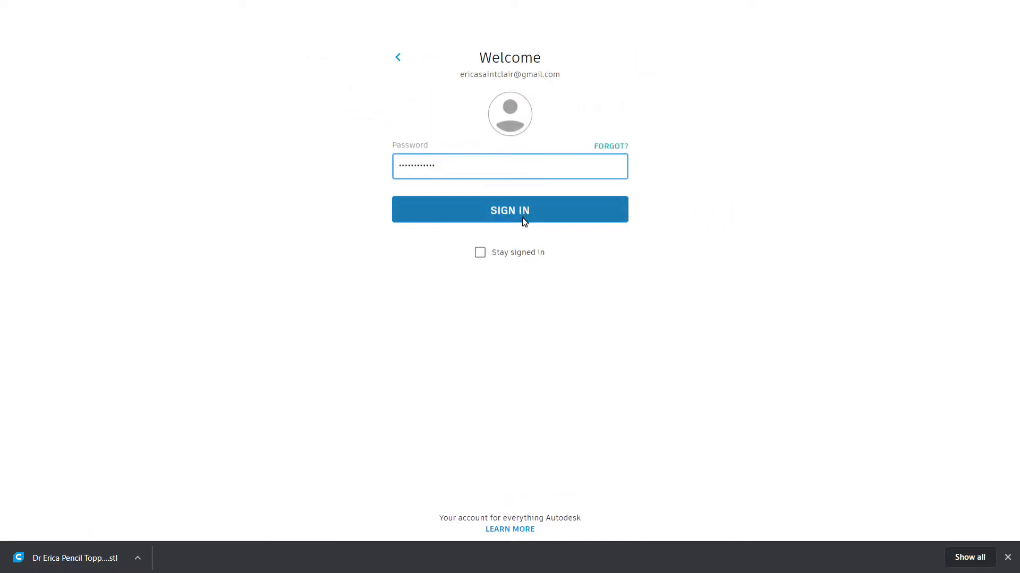
{"action": "left_click", "coordinate": [521, 212]}
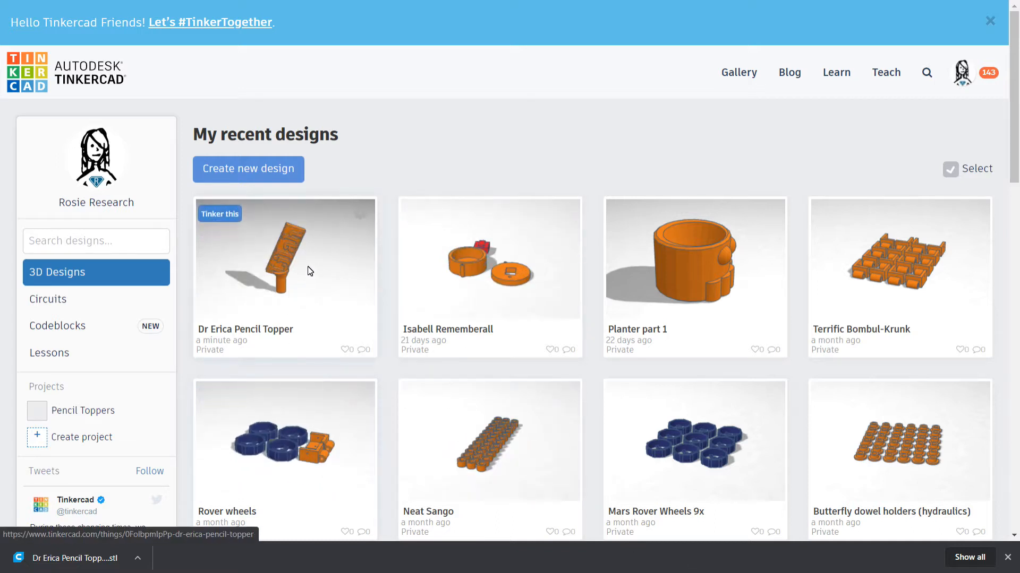
Create a new 3D design and rename it "Pencil Topper" followed by a hyphen and the creator's name
{"action": "left_click", "coordinate": [275, 174]}
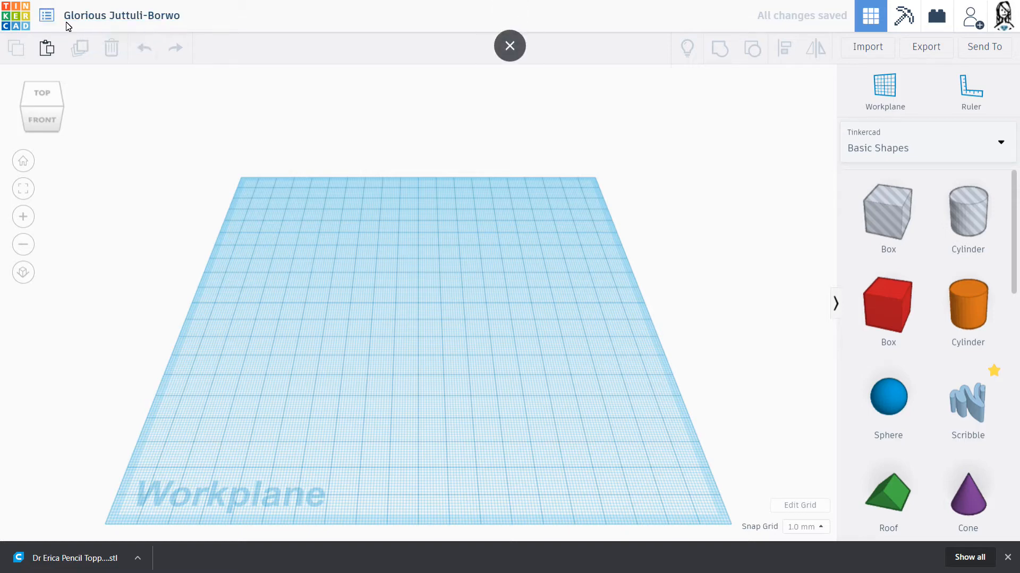
{"action": "left_click", "coordinate": [142, 20]}
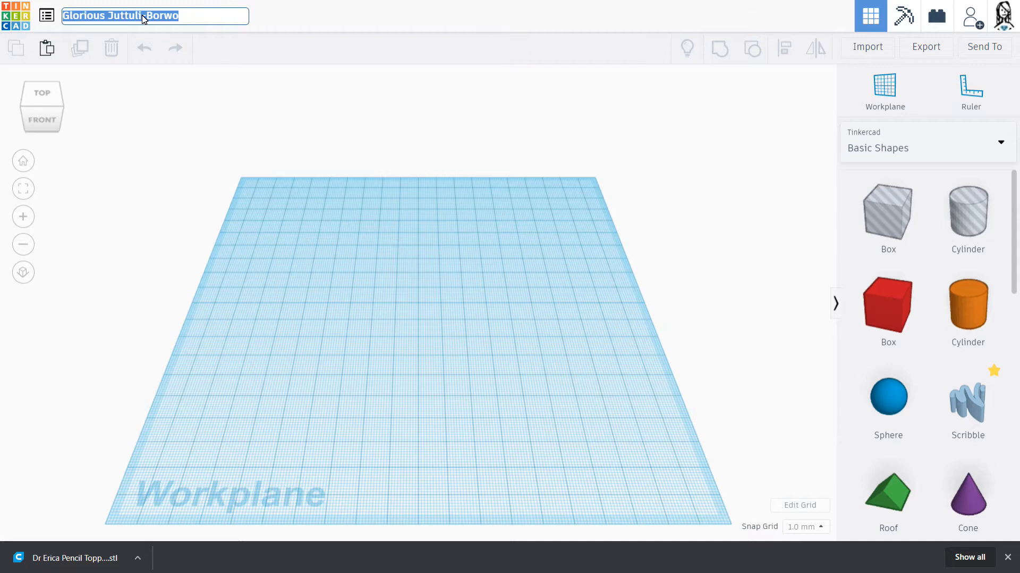
{"action": "type", "text": "Pencil Topper"}
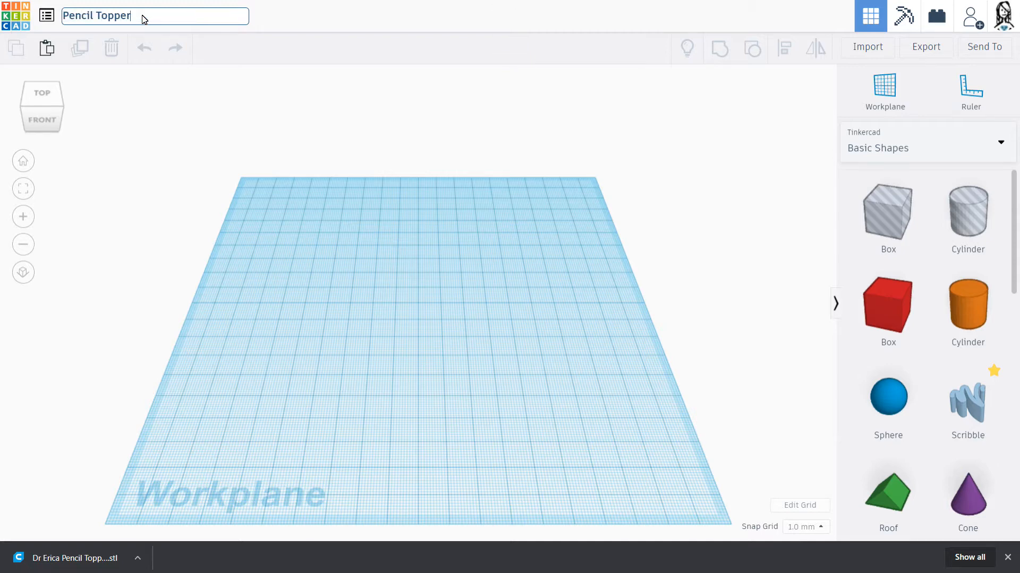
{"action": "type", "text": " - Dr Erica"}
{"action": "left_click", "coordinate": [263, 263]}
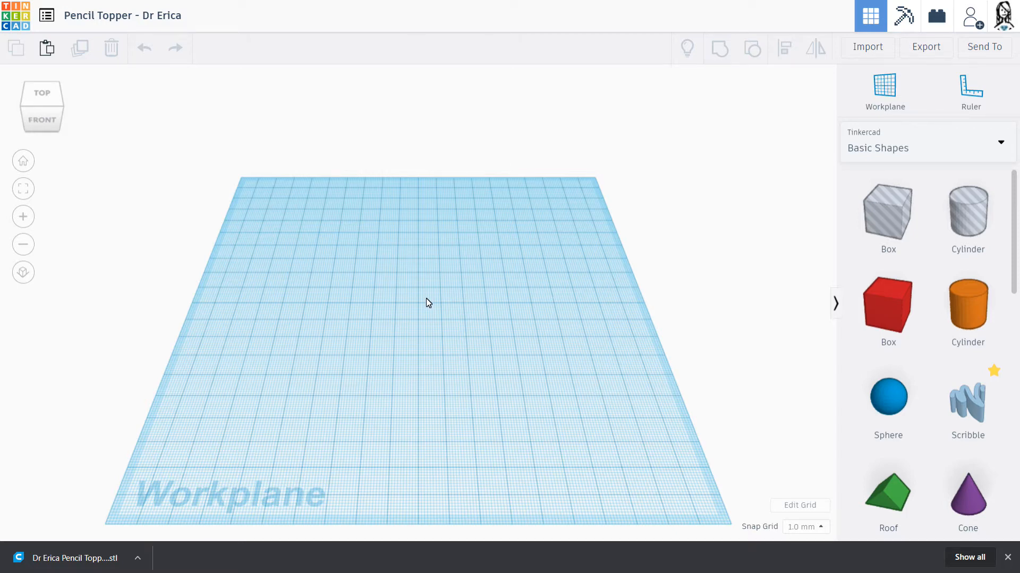
Examine the empty workplane from different angles and zoom distances, including the home view and a straight front view
{"action": "mouse_move", "coordinate": [428, 303]}
{"action": "right_mouse_down"}
{"action": "mouse_move", "coordinate": [412, 269]}
{"action": "mouse_move", "coordinate": [423, 221]}
{"action": "mouse_move", "coordinate": [447, 272]}
{"action": "mouse_move", "coordinate": [336, 276]}
{"action": "mouse_move", "coordinate": [278, 209]}
{"action": "mouse_move", "coordinate": [329, 163]}
{"action": "mouse_move", "coordinate": [508, 141]}
{"action": "mouse_move", "coordinate": [515, 191]}
{"action": "mouse_move", "coordinate": [501, 246]}
{"action": "mouse_move", "coordinate": [439, 269]}
{"action": "mouse_move", "coordinate": [421, 266]}
{"action": "mouse_move", "coordinate": [420, 302]}
{"action": "right_mouse_up"}
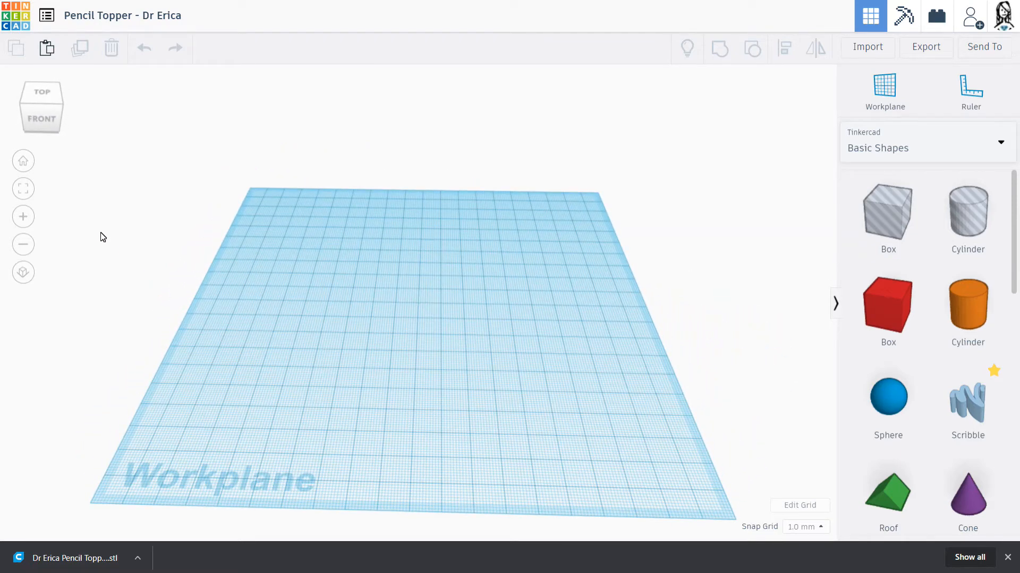
{"action": "left_click", "coordinate": [25, 216]}
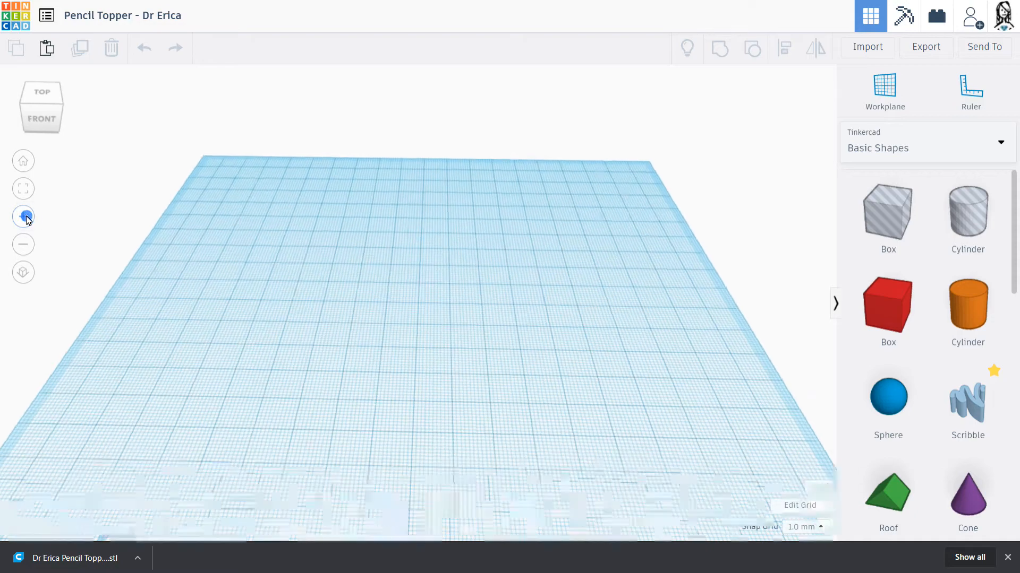
{"action": "left_click", "coordinate": [24, 245]}
{"action": "left_click", "coordinate": [23, 246]}
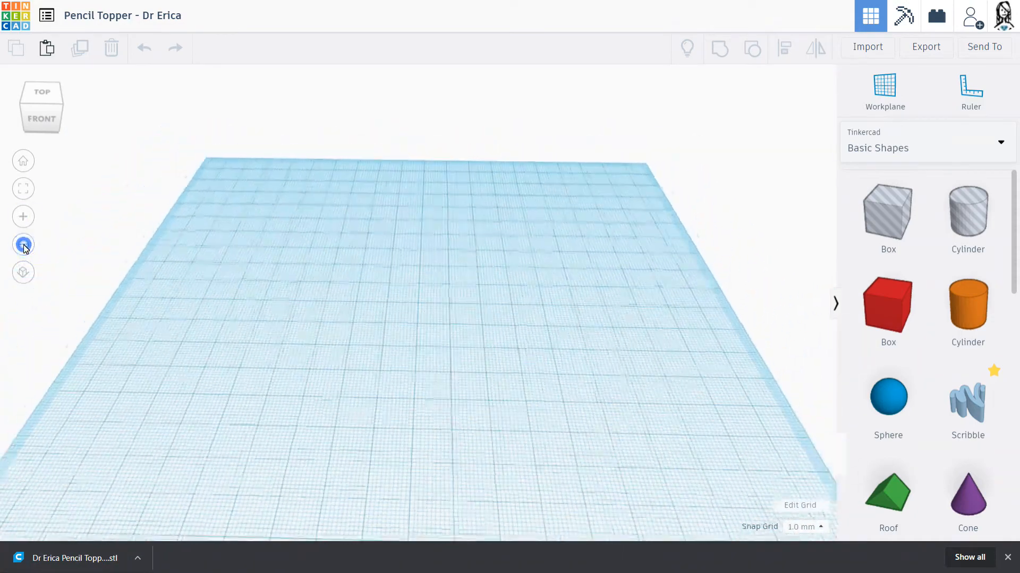
{"action": "left_click", "coordinate": [23, 245]}
{"action": "left_click", "coordinate": [23, 245]}
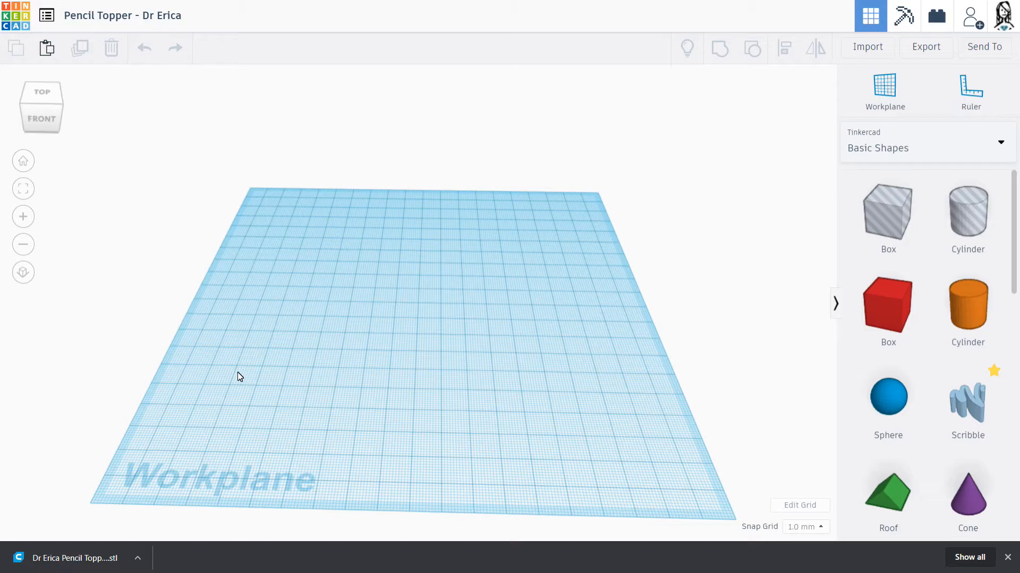
{"action": "scroll", "coordinate": [238, 376], "scroll_direction": "up", "scroll_amount": 5}
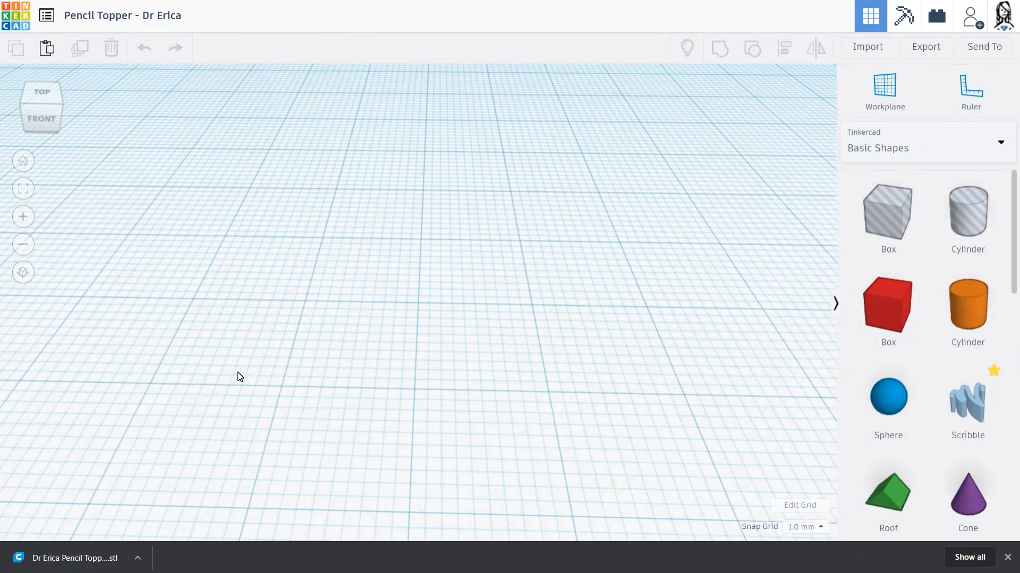
{"action": "scroll", "coordinate": [238, 377], "scroll_direction": "down", "scroll_amount": 5}
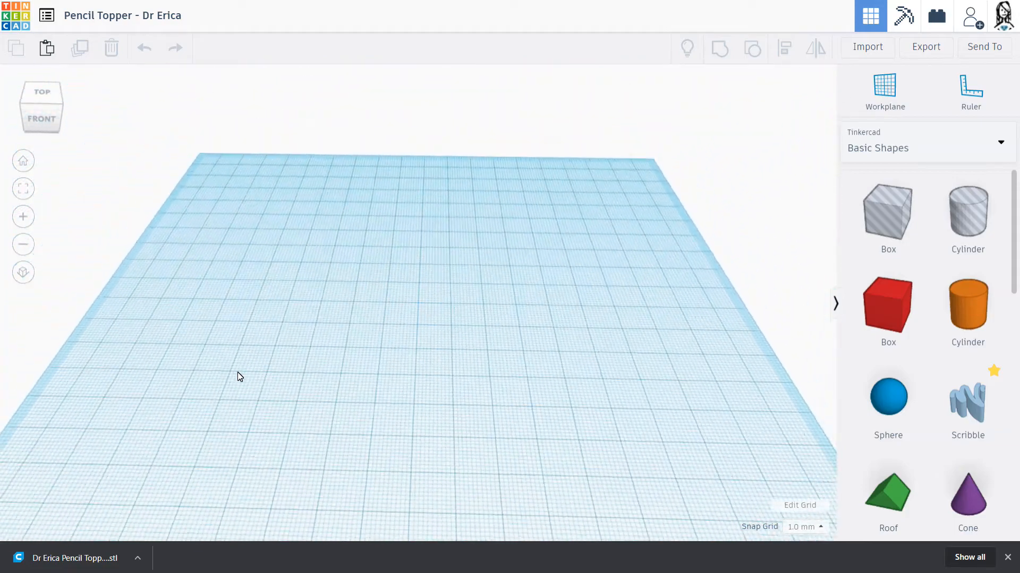
{"action": "left_click", "coordinate": [24, 164]}
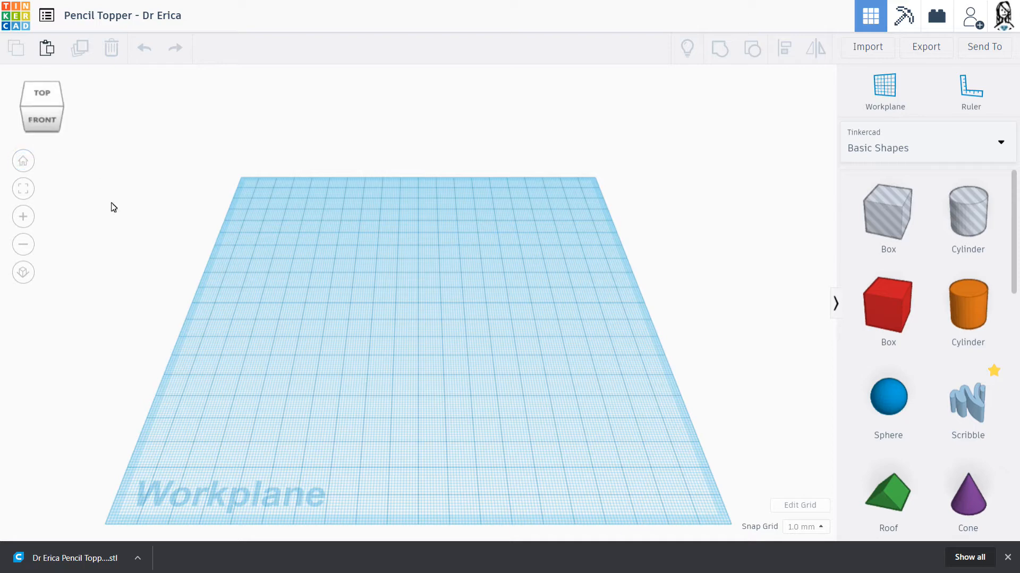
{"action": "left_click", "coordinate": [36, 122]}
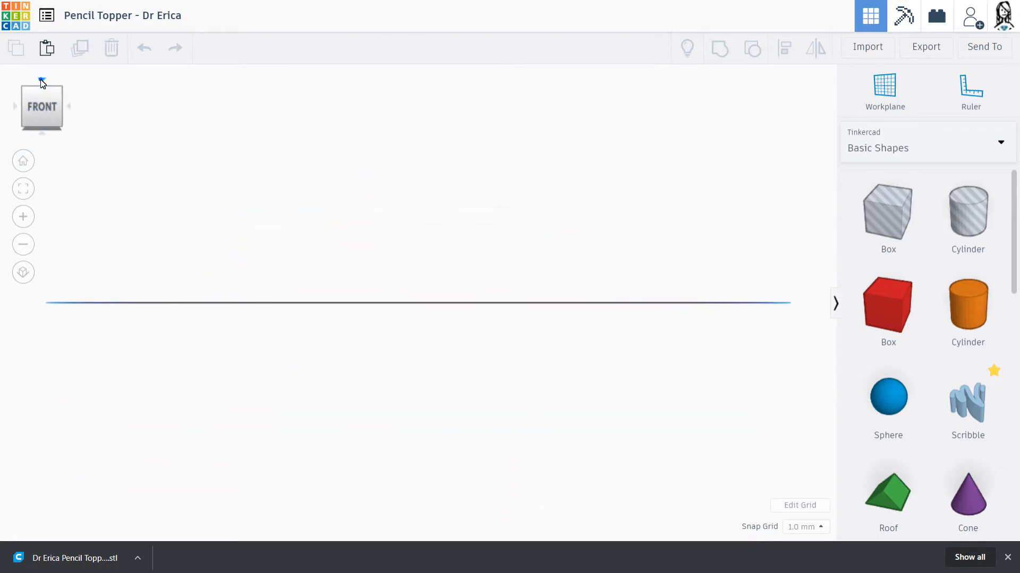
{"action": "left_click", "coordinate": [42, 81]}
{"action": "left_click", "coordinate": [43, 126]}
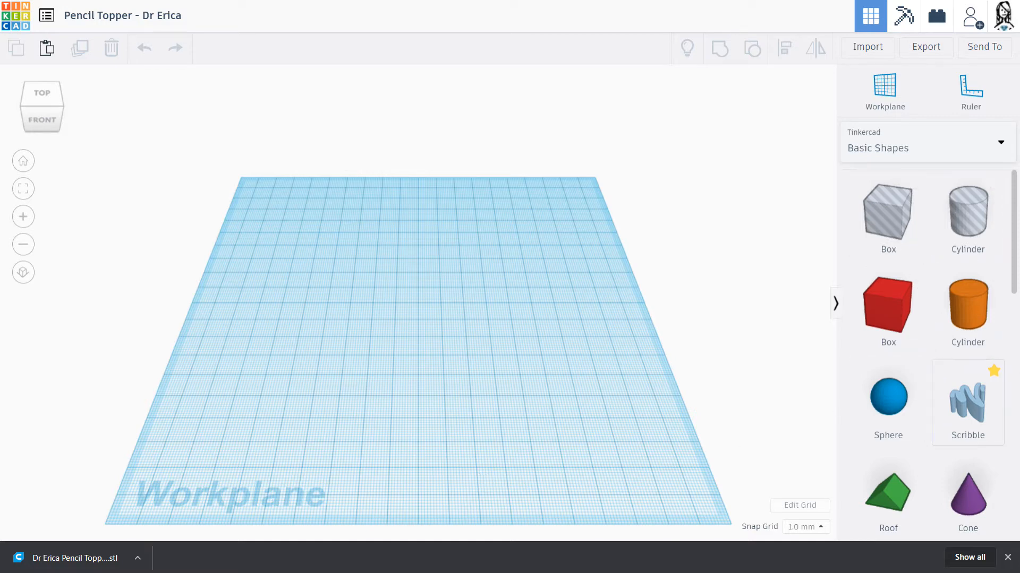
Browse the Basic Shapes library and place a solid orange cylinder near the centre of the workplane
{"action": "left_click_drag", "start_coordinate": [1014, 270], "coordinate": [991, 463]}
{"action": "scroll", "coordinate": [991, 463], "scroll_direction": "down", "scroll_amount": 4}
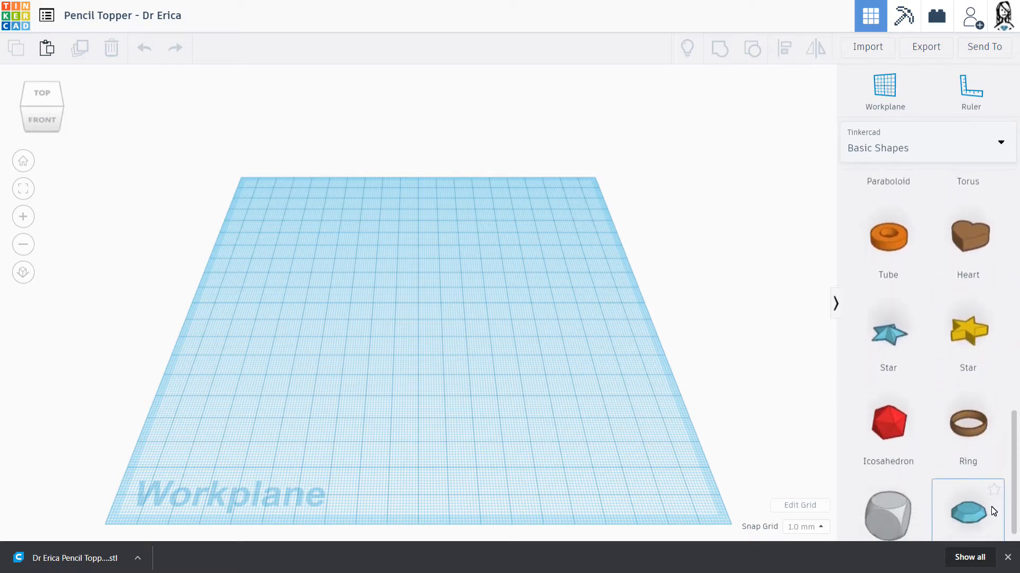
{"action": "scroll", "coordinate": [1017, 472], "scroll_direction": "up", "scroll_amount": 3}
{"action": "scroll", "coordinate": [1017, 470], "scroll_direction": "up", "scroll_amount": 8}
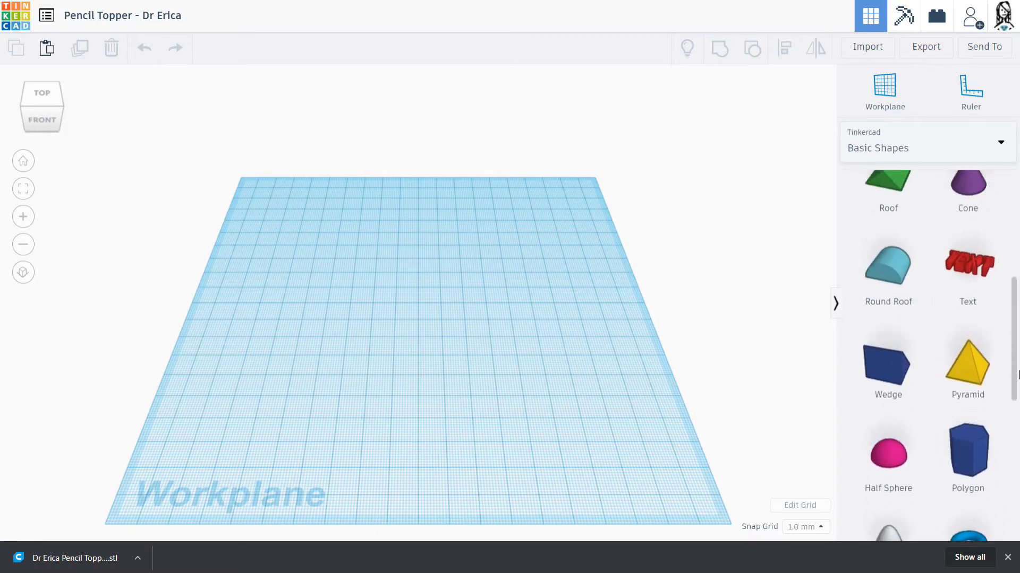
{"action": "scroll", "coordinate": [1017, 268], "scroll_direction": "up", "scroll_amount": 3}
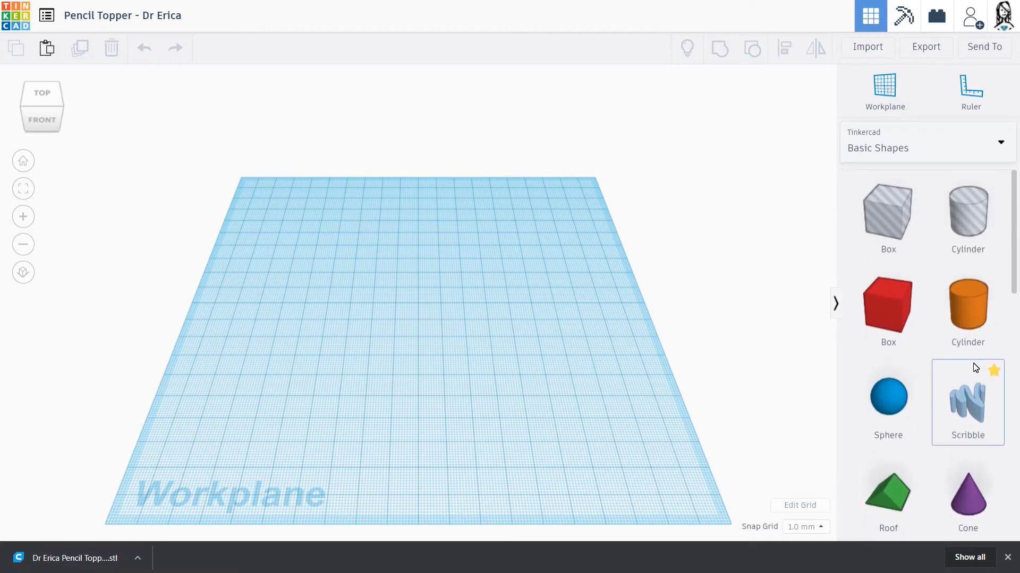
{"action": "left_click", "coordinate": [976, 311]}
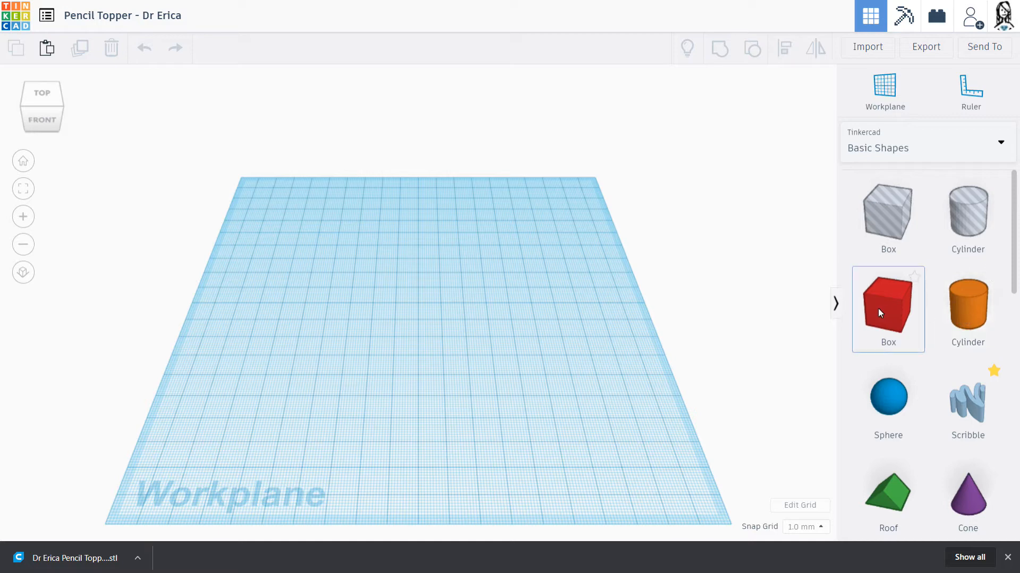
{"action": "left_click_drag", "start_coordinate": [977, 307], "coordinate": [421, 350]}
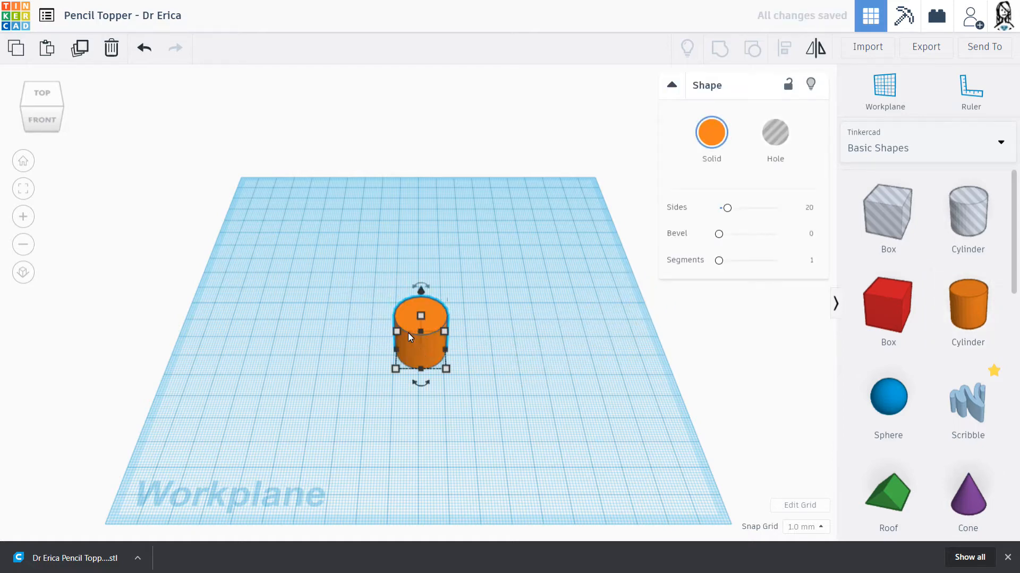
Resize the cylinder's base to 12 mm wide and 12 mm long
{"action": "left_click_drag", "start_coordinate": [398, 331], "coordinate": [353, 442]}
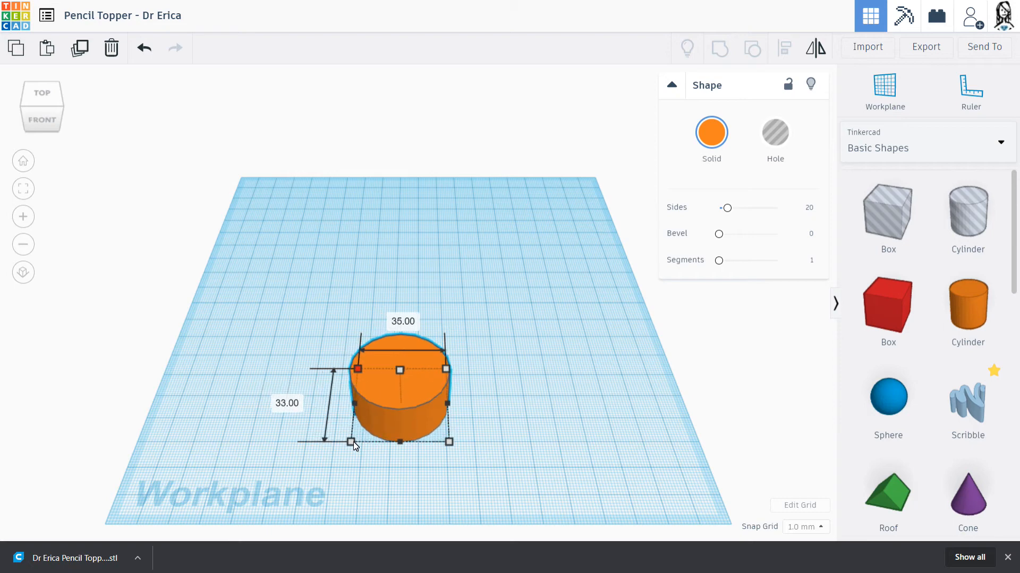
{"action": "left_click", "coordinate": [403, 322]}
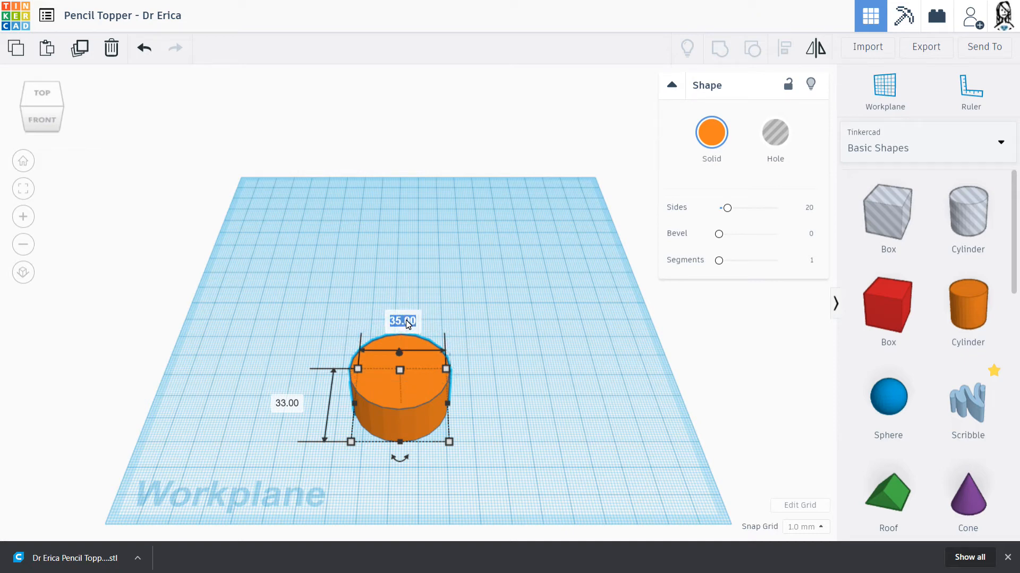
{"action": "type", "text": "12"}
{"action": "key", "text": "Return"}
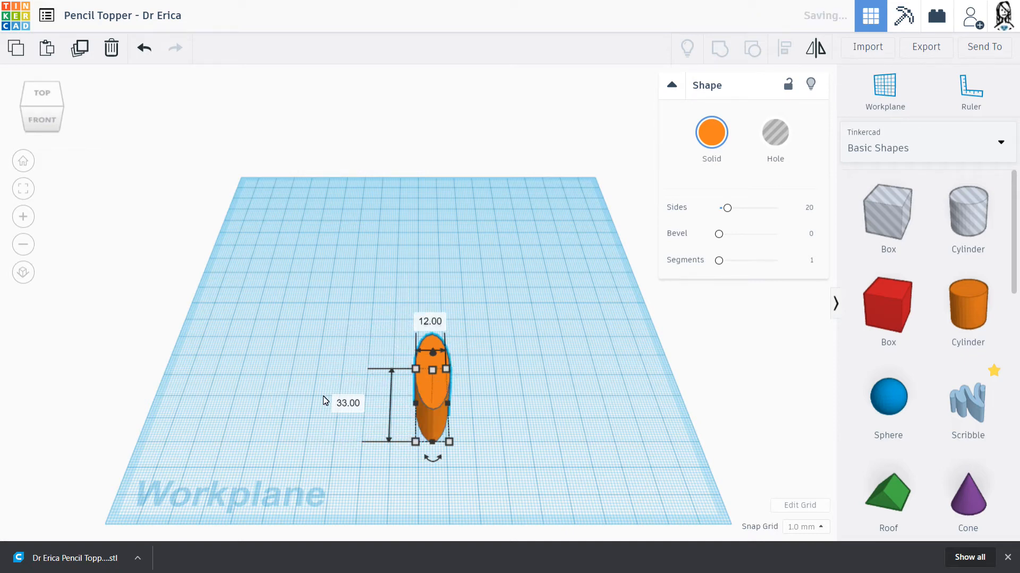
{"action": "left_click", "coordinate": [348, 407]}
{"action": "type", "text": "12"}
{"action": "key", "text": "Return"}
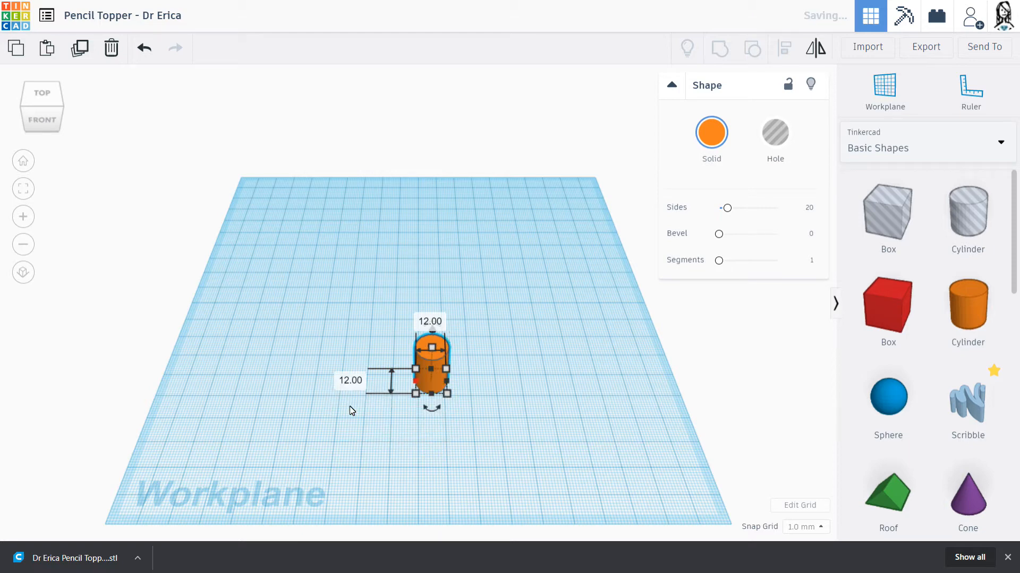
{"action": "left_click", "coordinate": [481, 465]}
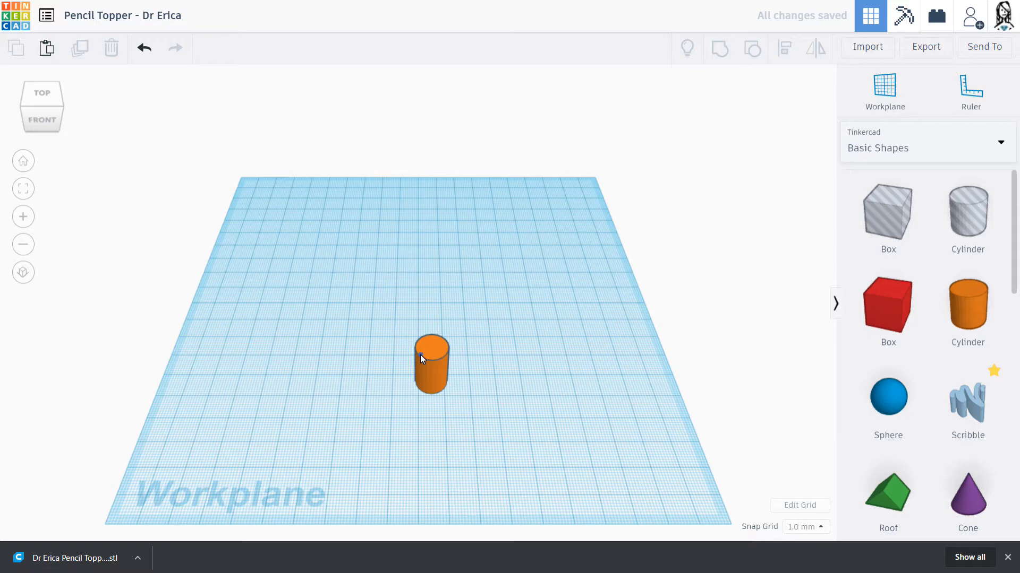
Reduce the 12 mm cylinder's height slightly, leaving its base dimensions as they are
{"action": "left_click", "coordinate": [434, 348]}
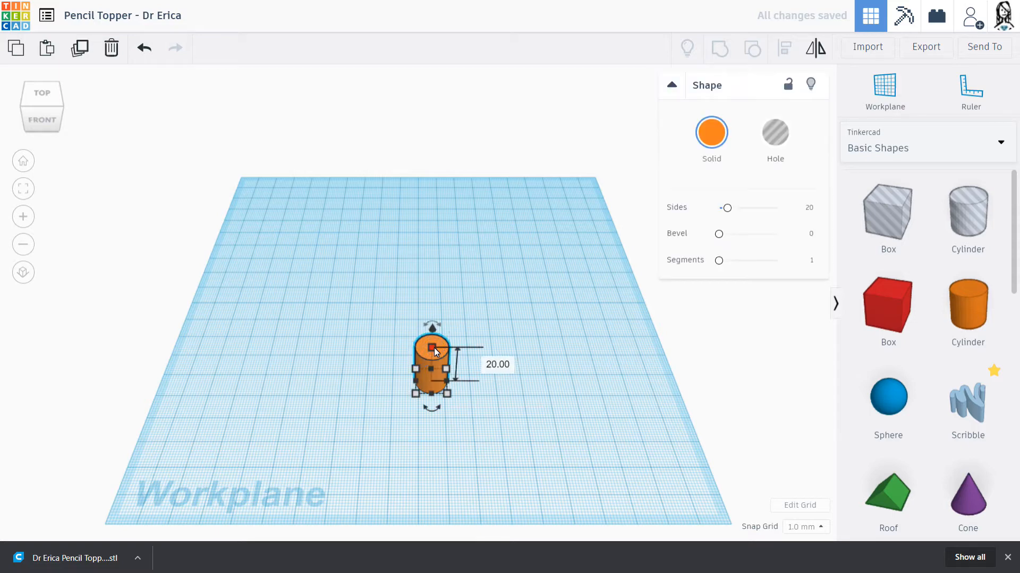
{"action": "mouse_move", "coordinate": [435, 349]}
{"action": "left_mouse_down"}
{"action": "mouse_move", "coordinate": [458, 165]}
{"action": "mouse_move", "coordinate": [424, 314]}
{"action": "mouse_move", "coordinate": [429, 353]}
{"action": "left_mouse_up"}
{"action": "left_click", "coordinate": [508, 411]}
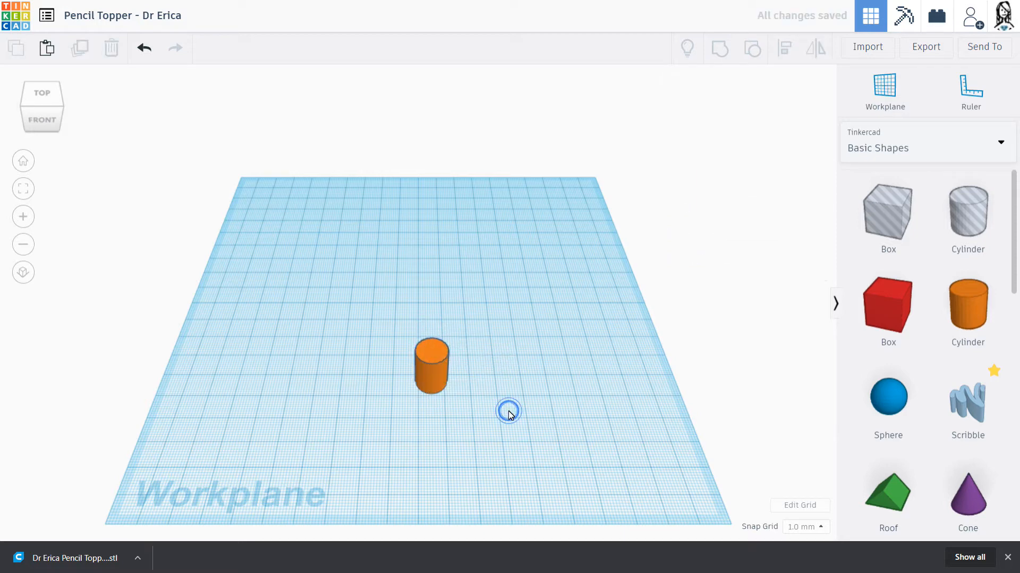
Place a hole cylinder and a second solid cylinder side by side on the workplane's front right, switching the solid one to Hole and back to Solid
{"action": "right_click_drag", "start_coordinate": [508, 411], "coordinate": [498, 384]}
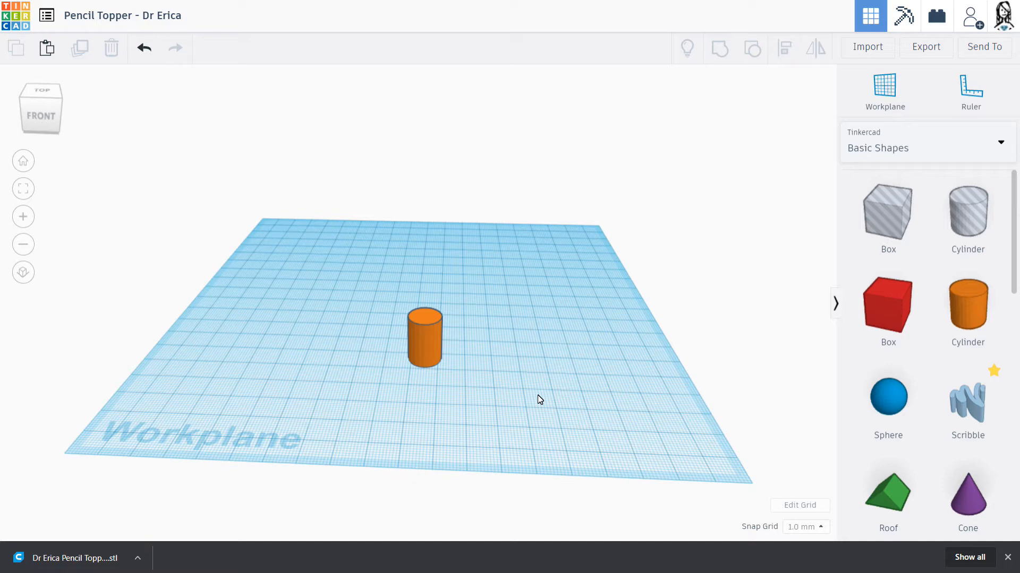
{"action": "right_click_drag", "start_coordinate": [478, 396], "coordinate": [475, 234]}
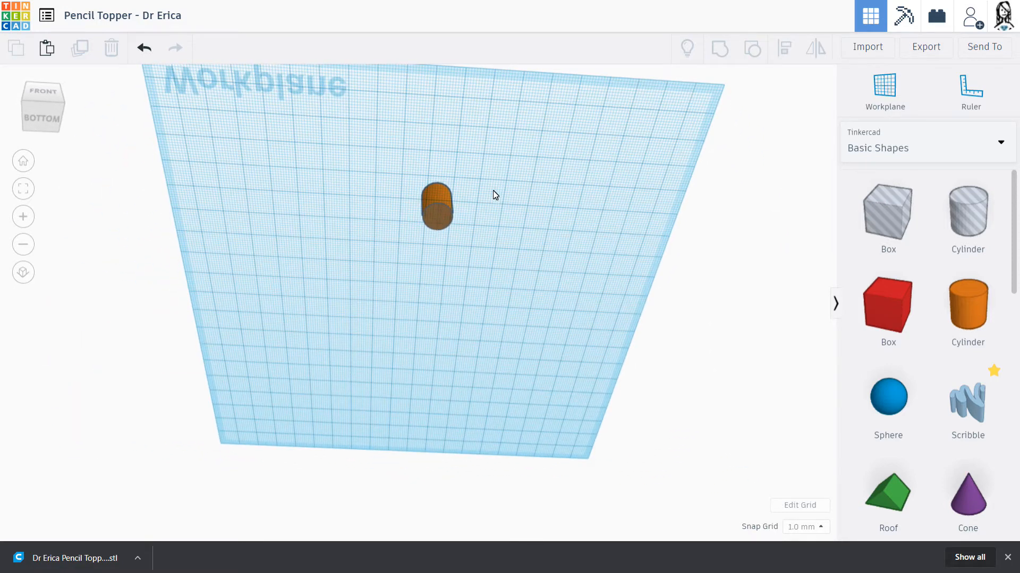
{"action": "right_click_drag", "start_coordinate": [498, 194], "coordinate": [503, 311]}
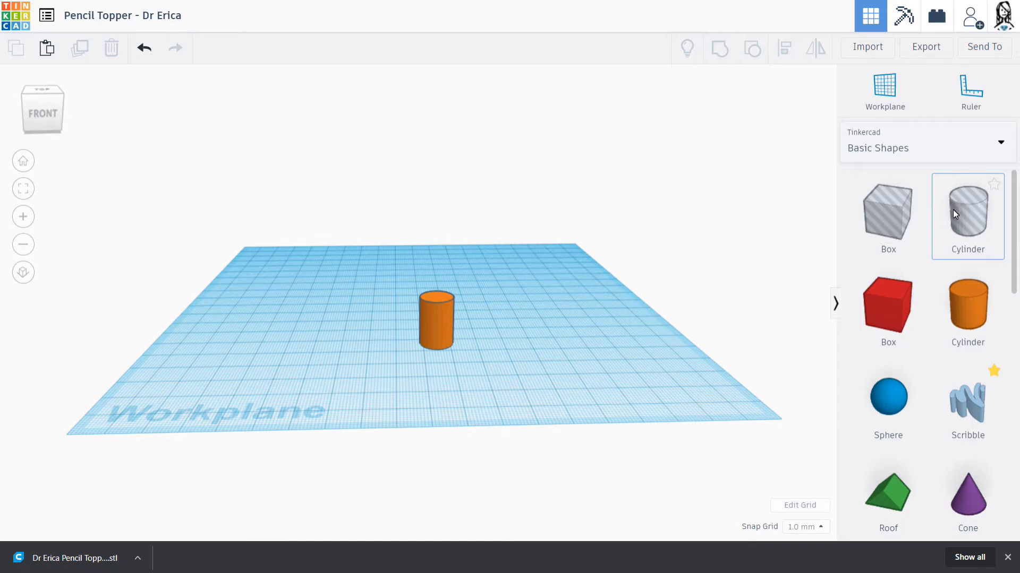
{"action": "left_click_drag", "start_coordinate": [960, 212], "coordinate": [579, 390]}
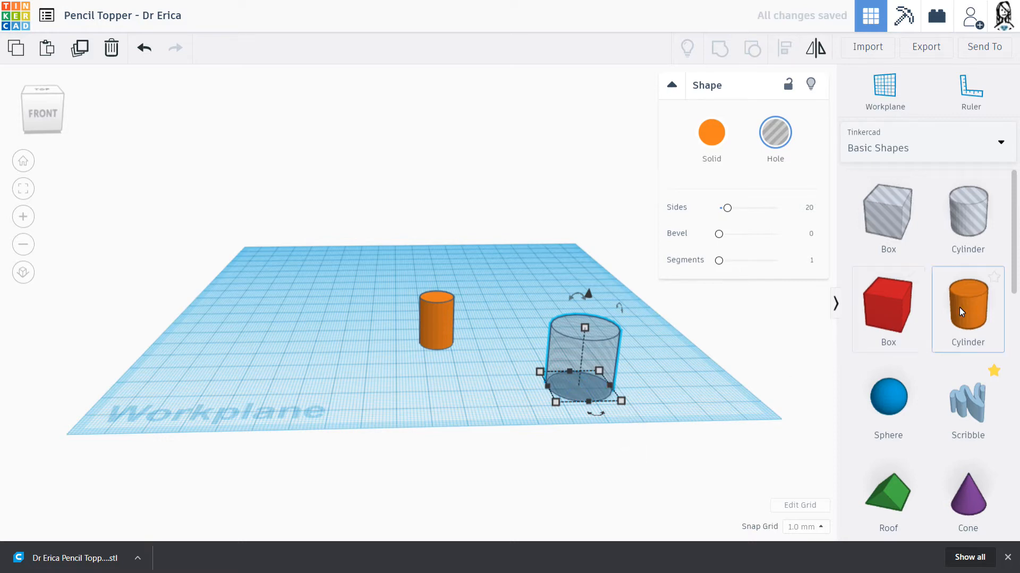
{"action": "left_click_drag", "start_coordinate": [978, 316], "coordinate": [655, 391]}
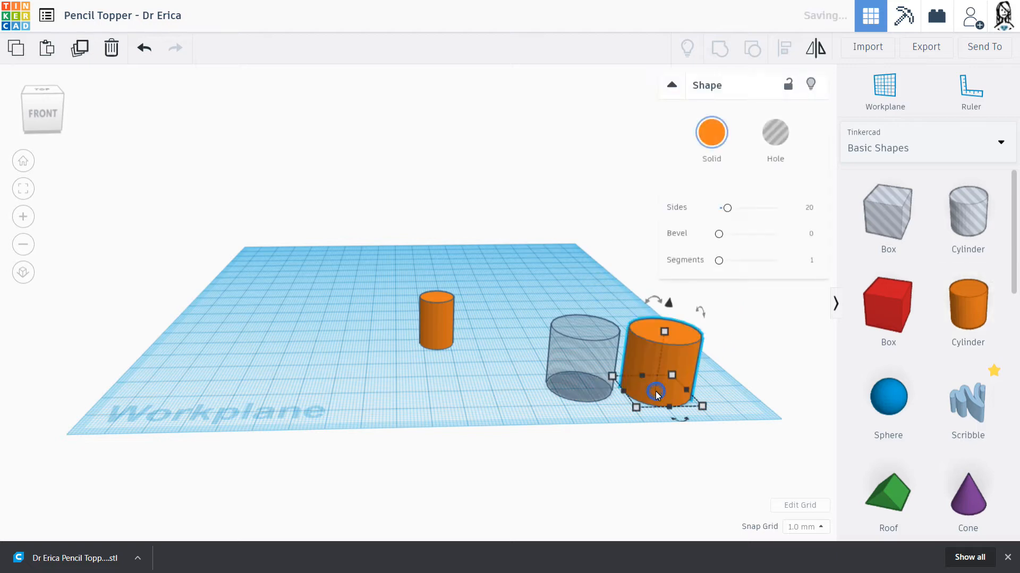
{"action": "left_click", "coordinate": [783, 136]}
{"action": "left_click", "coordinate": [720, 130]}
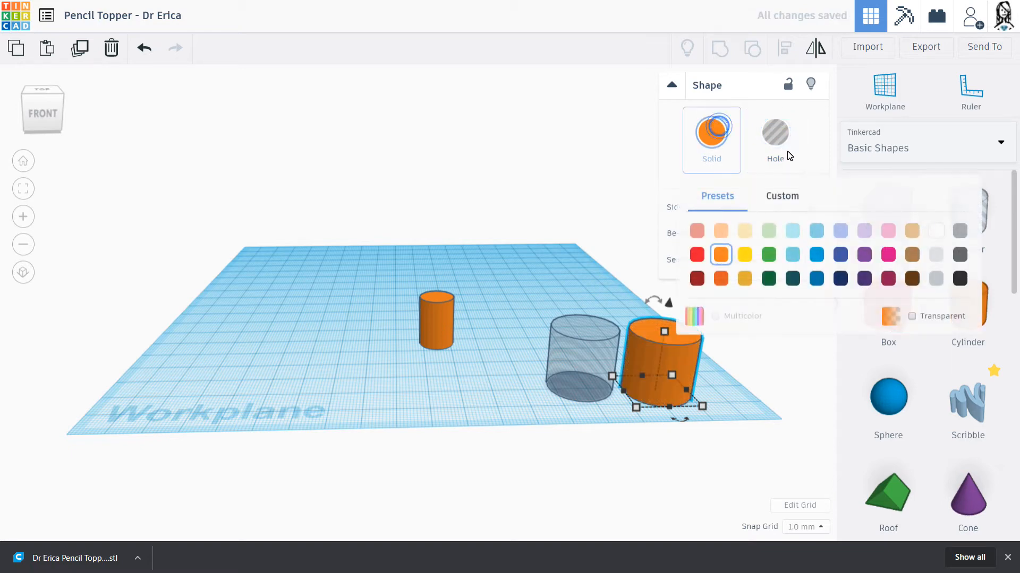
Turn the front-right solid cylinder into a hole, delete the spare hole cylinder, and move the remaining one nearer the small orange cylinder
{"action": "left_click", "coordinate": [775, 133]}
{"action": "left_click", "coordinate": [585, 381]}
{"action": "key", "text": "Delete"}
{"action": "left_click_drag", "start_coordinate": [658, 372], "coordinate": [517, 360]}
{"action": "left_click", "coordinate": [446, 381]}
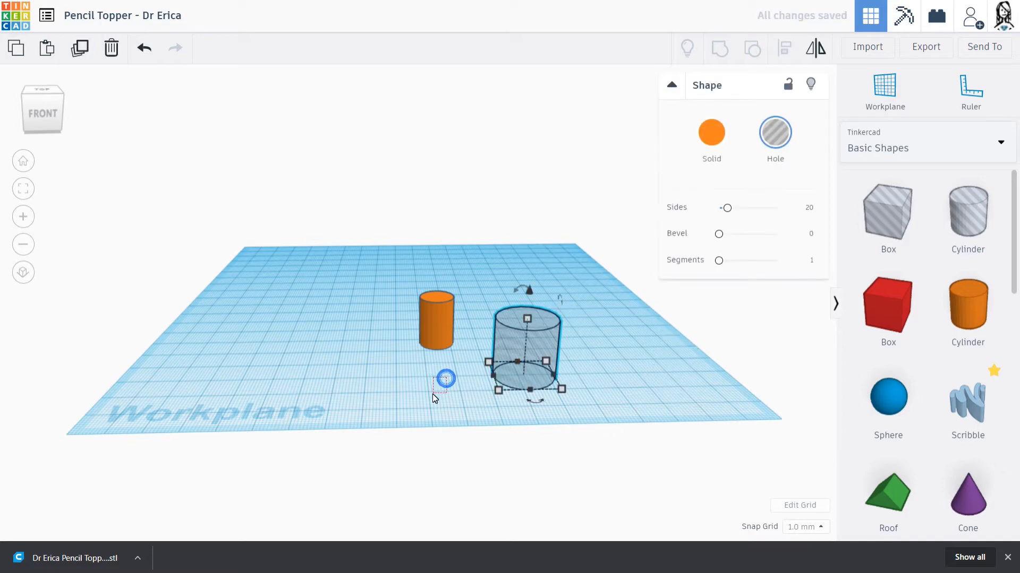
Resize the hole cylinder's base to 7 mm wide and 7 mm long
{"action": "right_click_drag", "start_coordinate": [432, 401], "coordinate": [431, 444]}
{"action": "left_click", "coordinate": [497, 425]}
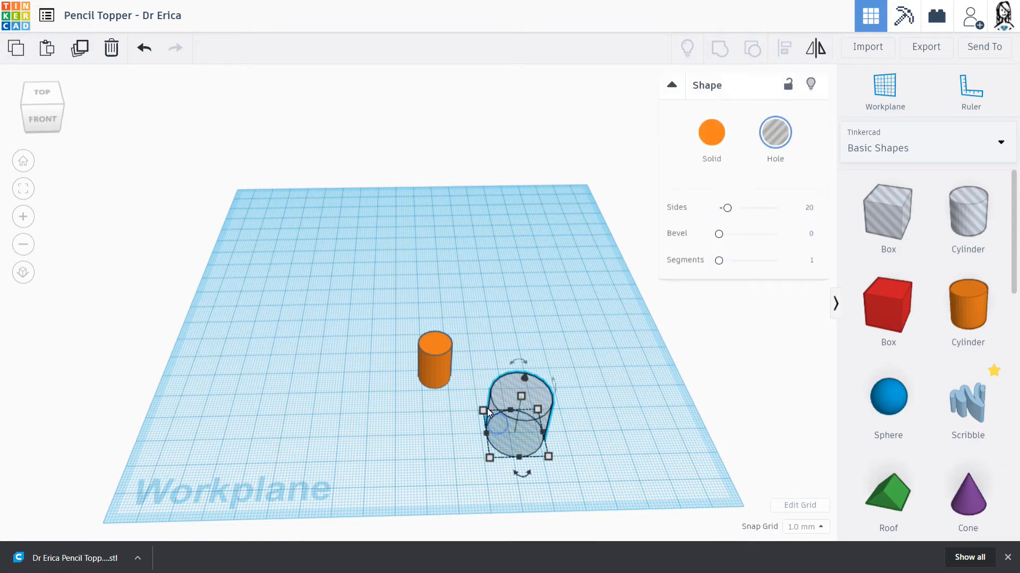
{"action": "left_click", "coordinate": [502, 361]}
{"action": "type", "text": "7"}
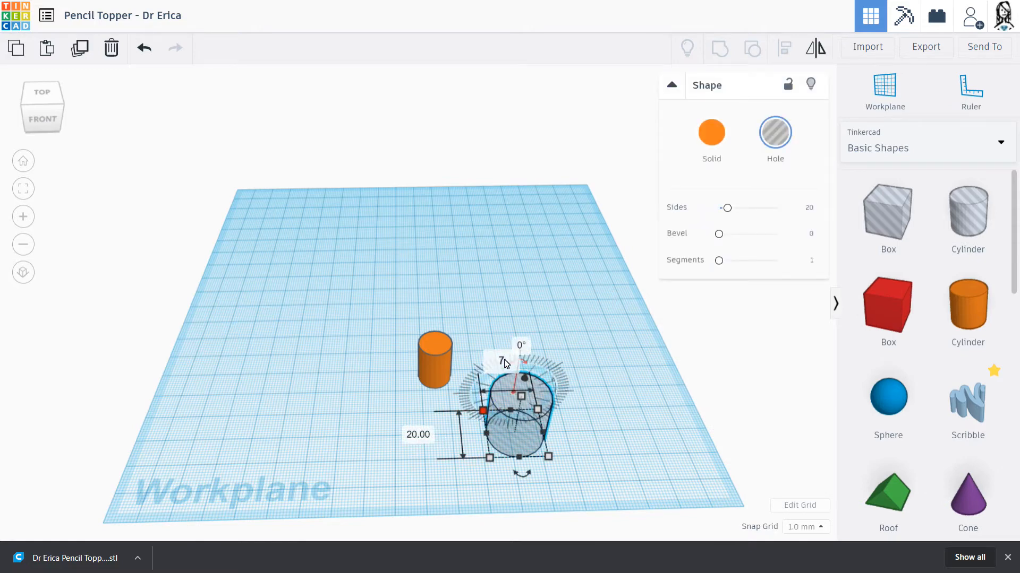
{"action": "left_click", "coordinate": [424, 433]}
{"action": "type", "text": "7"}
{"action": "key", "text": "Return"}
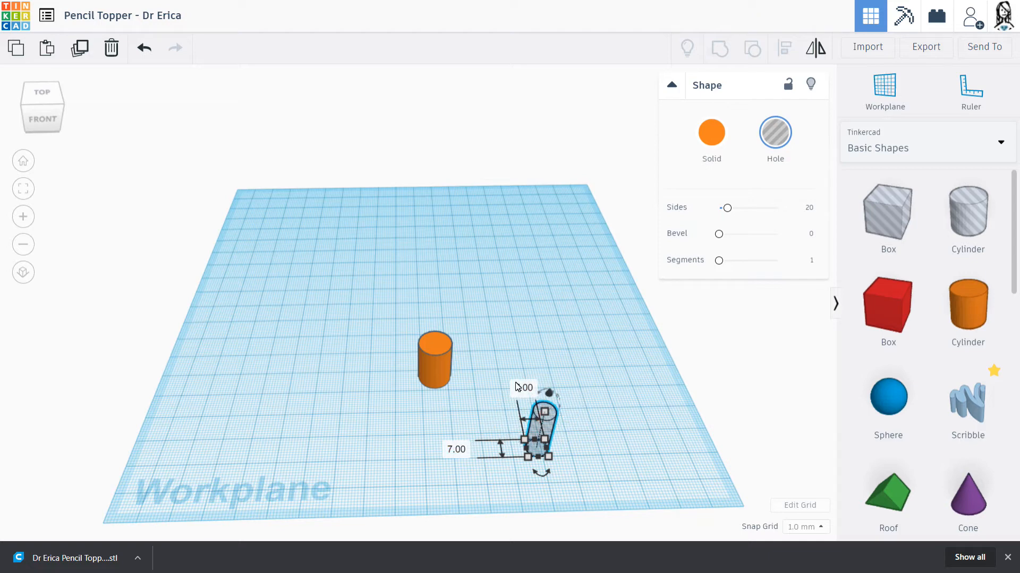
{"action": "left_click", "coordinate": [490, 421]}
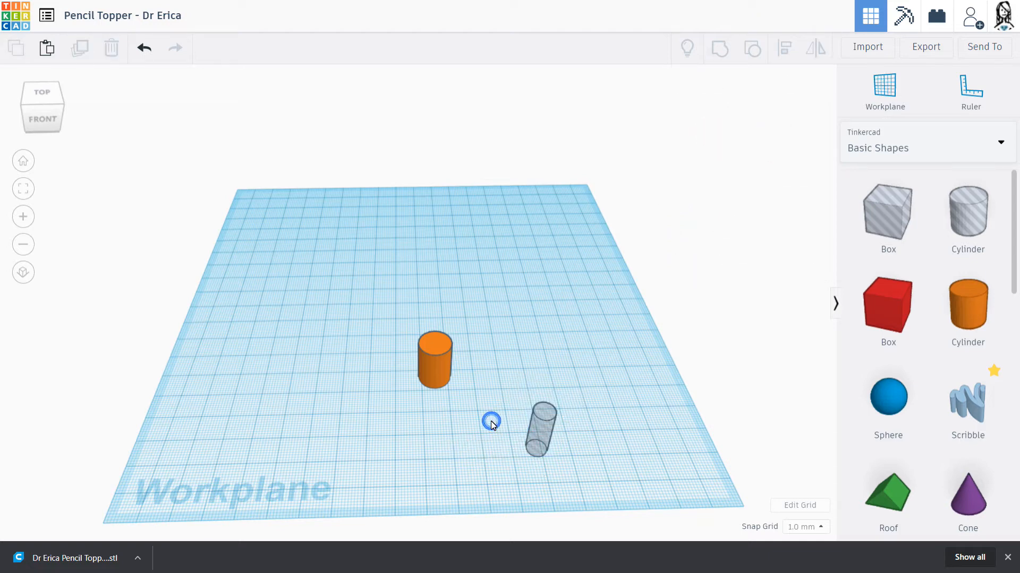
Reduce the 7 mm hole cylinder's height slightly and move it to overlap the front of the orange cylinder
{"action": "left_click", "coordinate": [544, 420]}
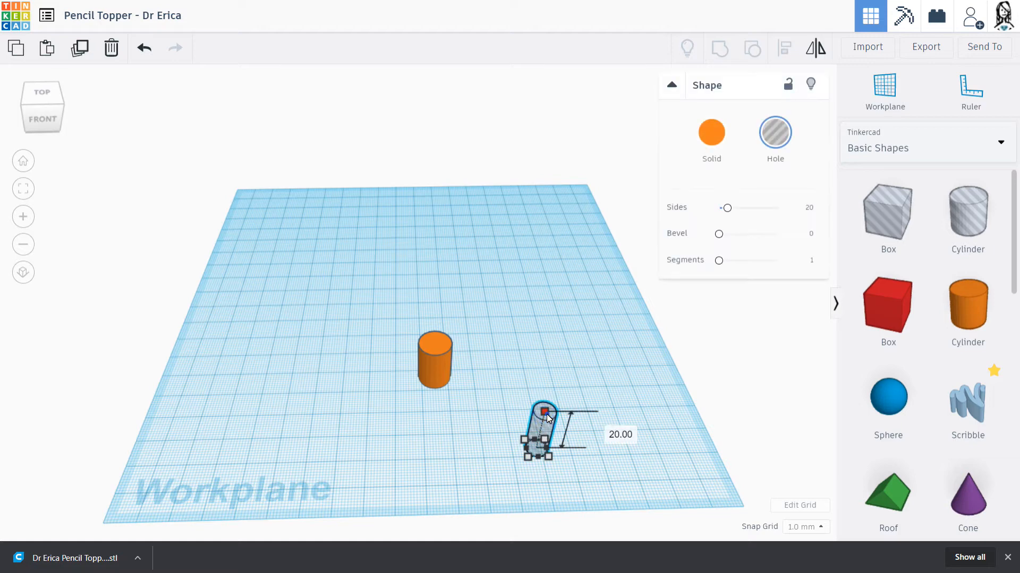
{"action": "left_click_drag", "start_coordinate": [547, 414], "coordinate": [546, 420]}
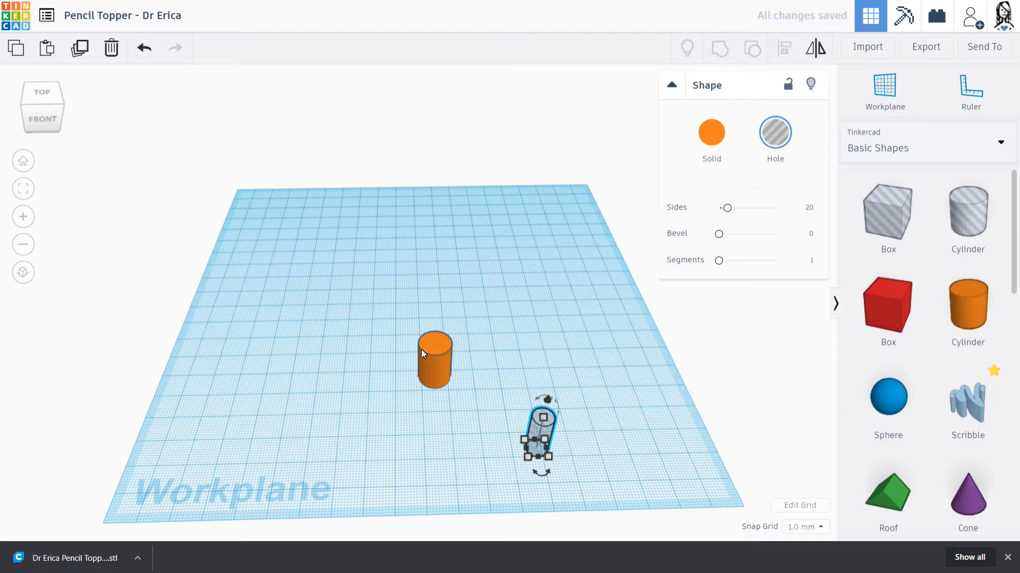
{"action": "left_click", "coordinate": [620, 412]}
{"action": "left_click_drag", "start_coordinate": [534, 438], "coordinate": [426, 397]}
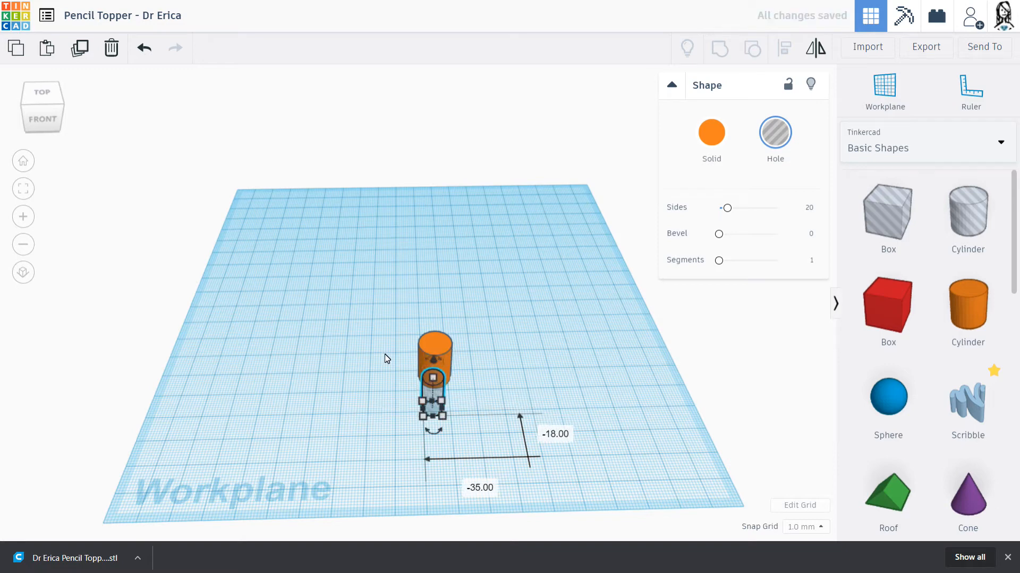
Align the hole cylinder and the orange cylinder on their centres in both horizontal directions
{"action": "left_click_drag", "start_coordinate": [383, 351], "coordinate": [470, 415]}
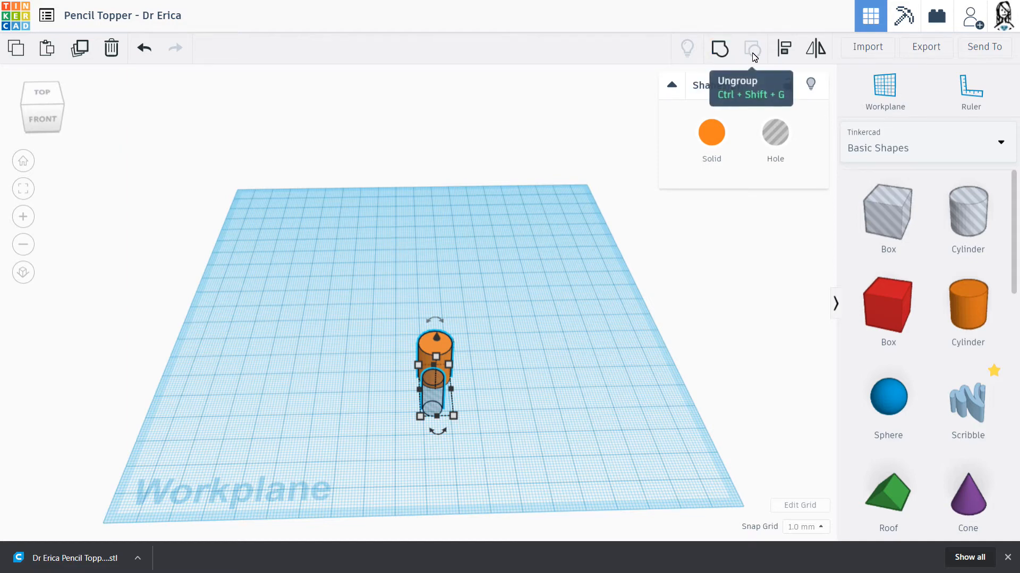
{"action": "left_click", "coordinate": [785, 49]}
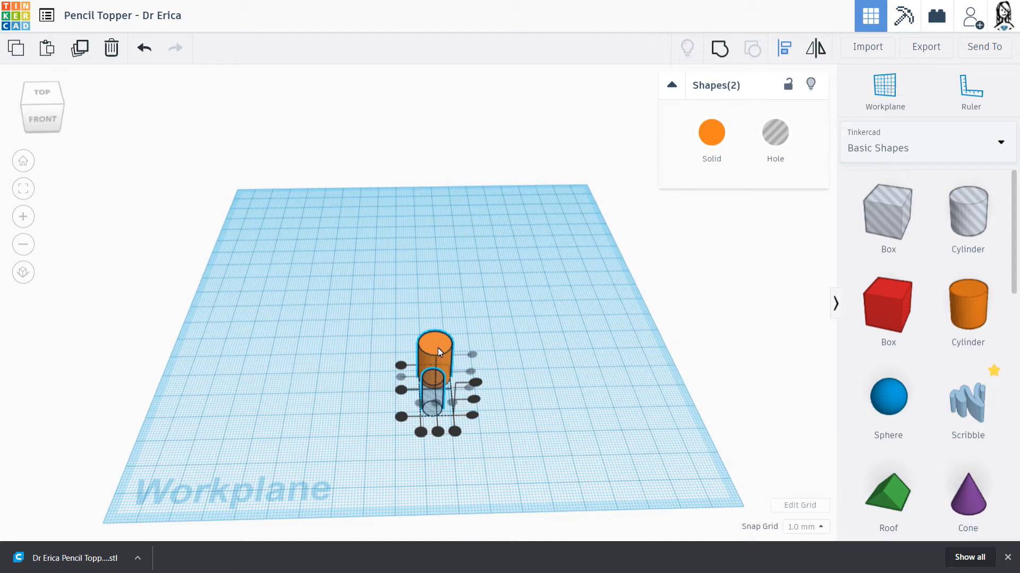
{"action": "left_click", "coordinate": [401, 391]}
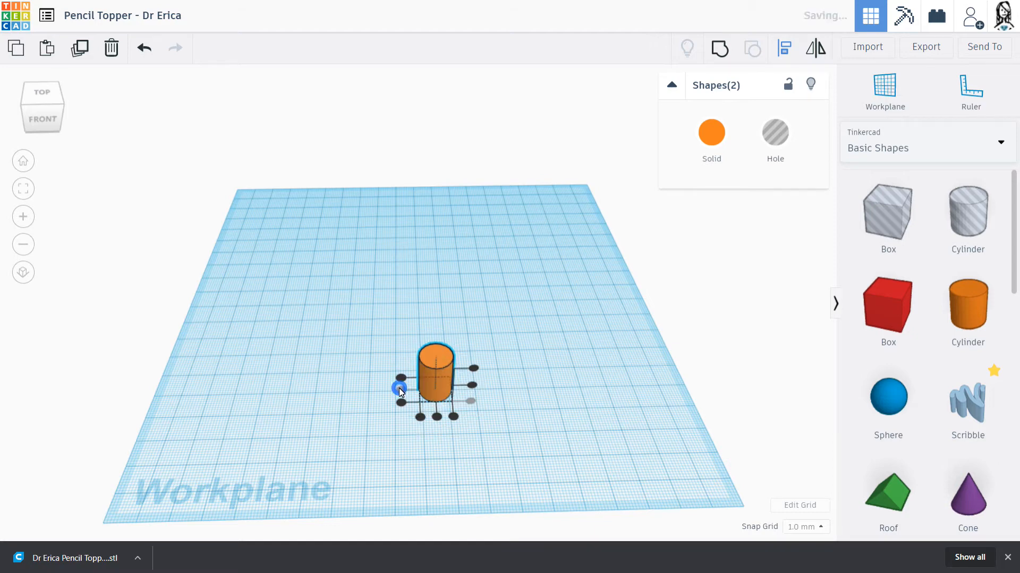
{"action": "left_click", "coordinate": [437, 420]}
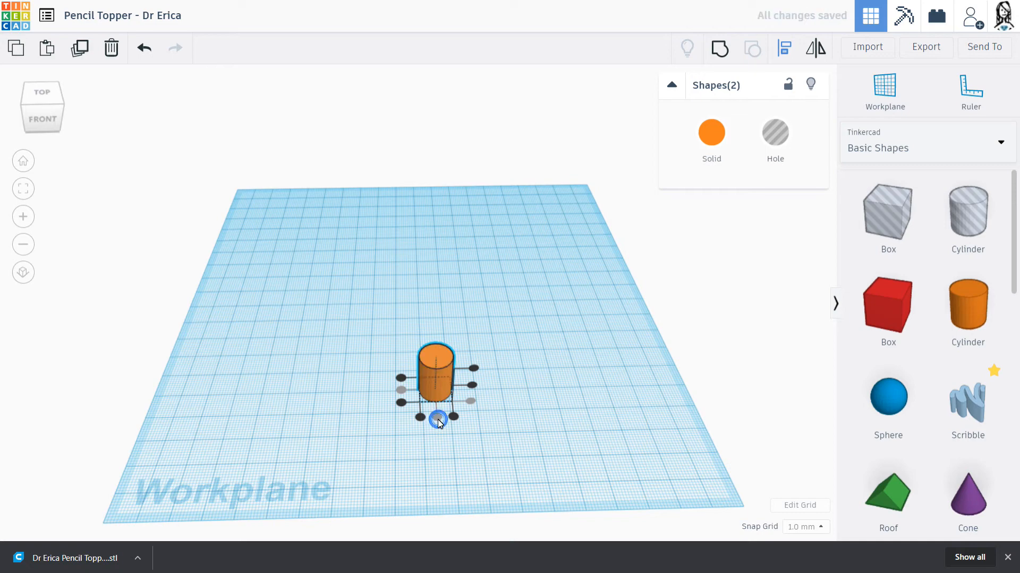
{"action": "left_click", "coordinate": [484, 458]}
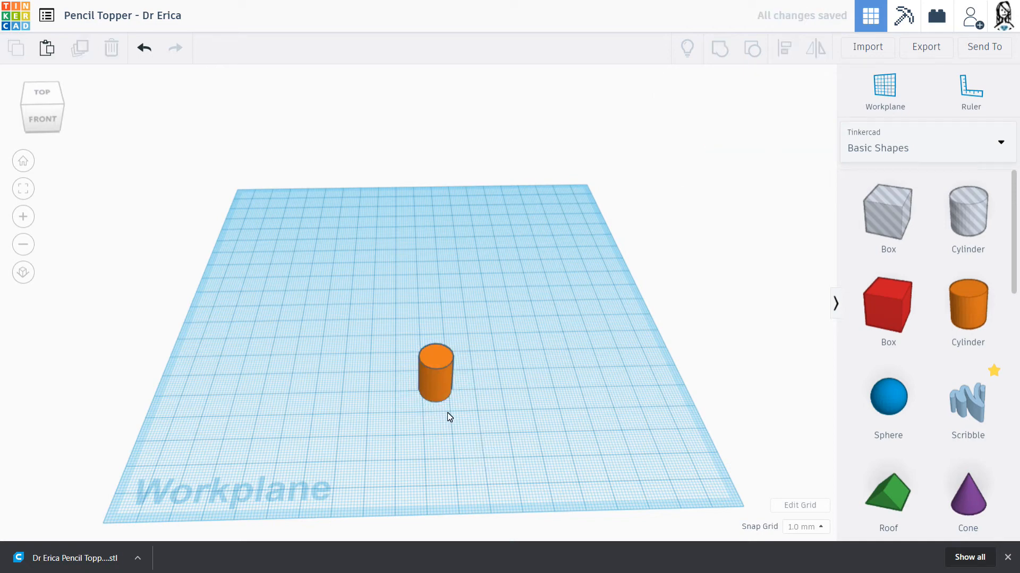
Group the orange cylinder with the hole cylinder inside it to cut the pencil hole from the underside
{"action": "right_click_drag", "start_coordinate": [448, 415], "coordinate": [431, 206]}
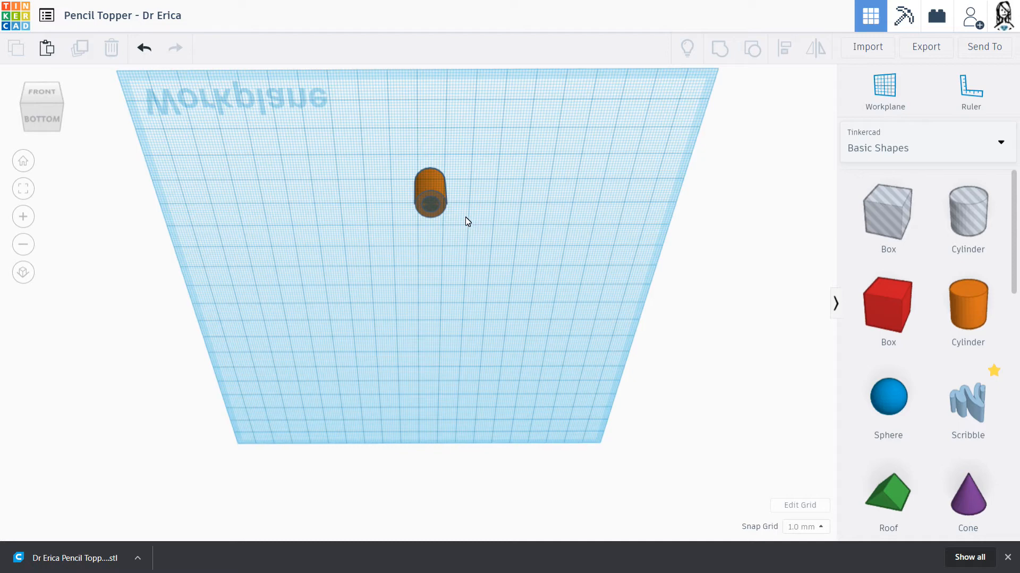
{"action": "left_click_drag", "start_coordinate": [465, 217], "coordinate": [394, 170]}
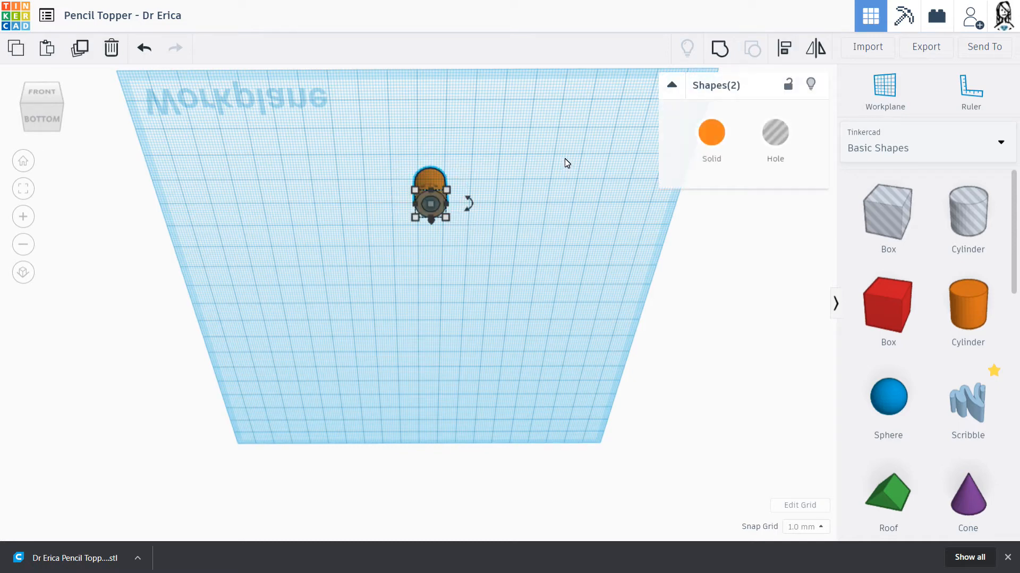
{"action": "left_click", "coordinate": [720, 49]}
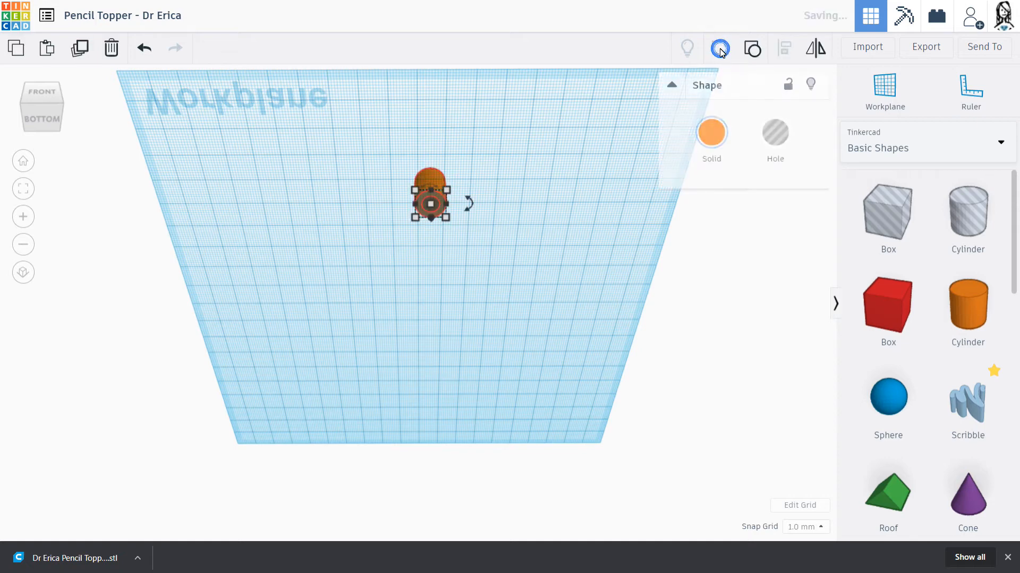
{"action": "left_click", "coordinate": [496, 208]}
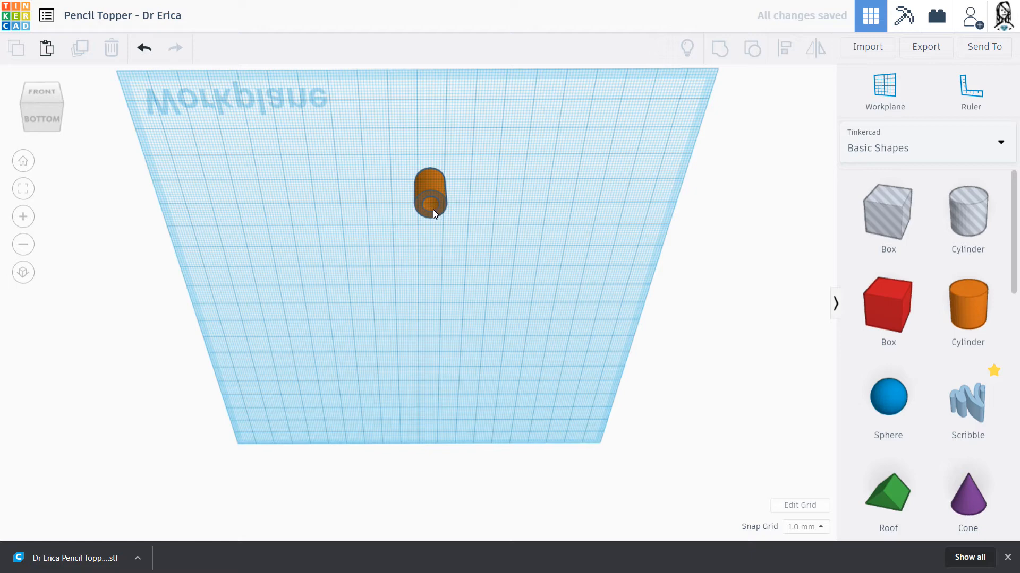
Place a Heart from the Basic Shapes on the workplane to the right of the orange cylinder
{"action": "right_click_drag", "start_coordinate": [492, 167], "coordinate": [480, 294]}
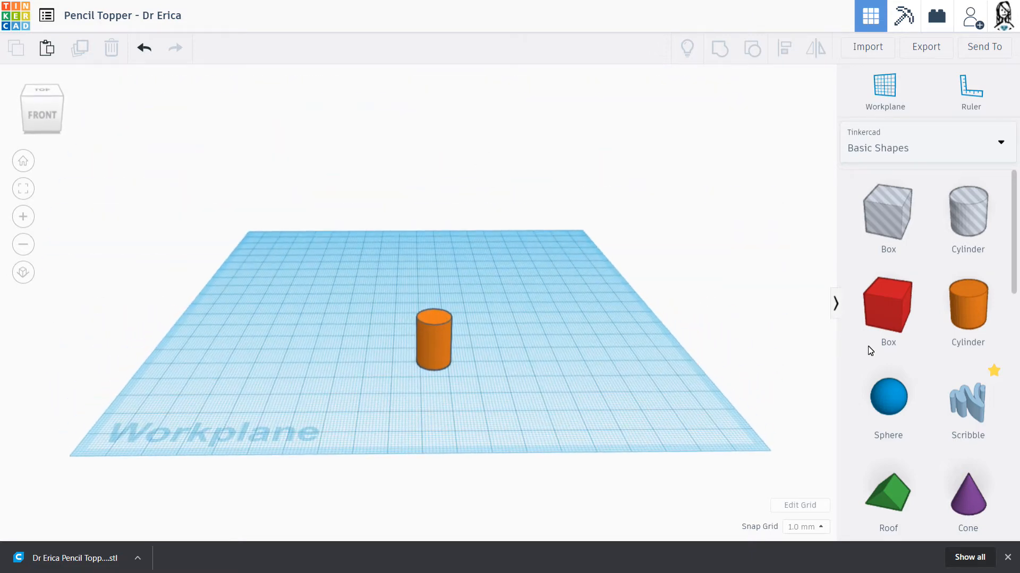
{"action": "scroll", "coordinate": [913, 373], "scroll_direction": "down", "scroll_amount": 2}
{"action": "scroll", "coordinate": [915, 375], "scroll_direction": "down", "scroll_amount": 5}
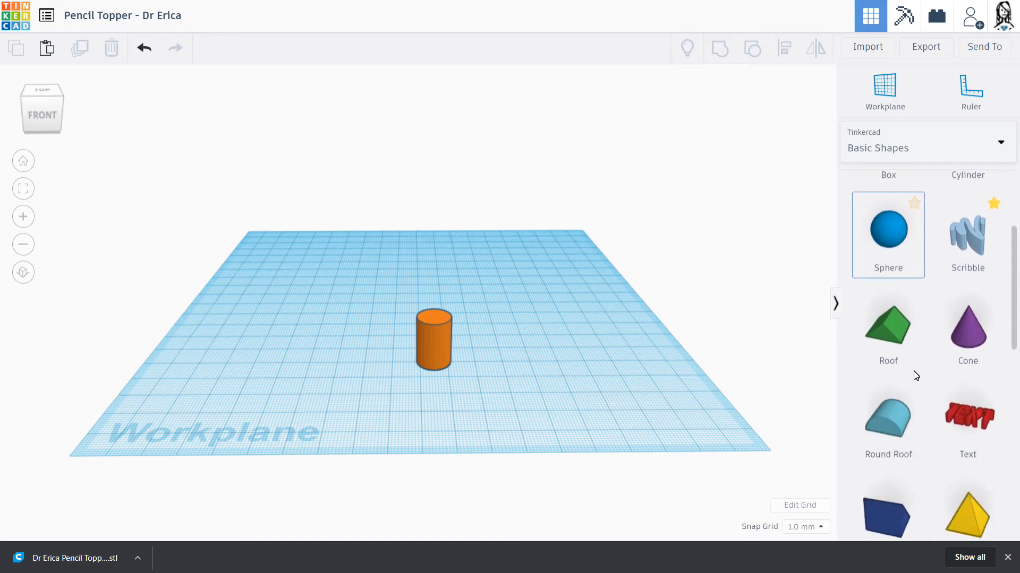
{"action": "scroll", "coordinate": [916, 375], "scroll_direction": "down", "scroll_amount": 5}
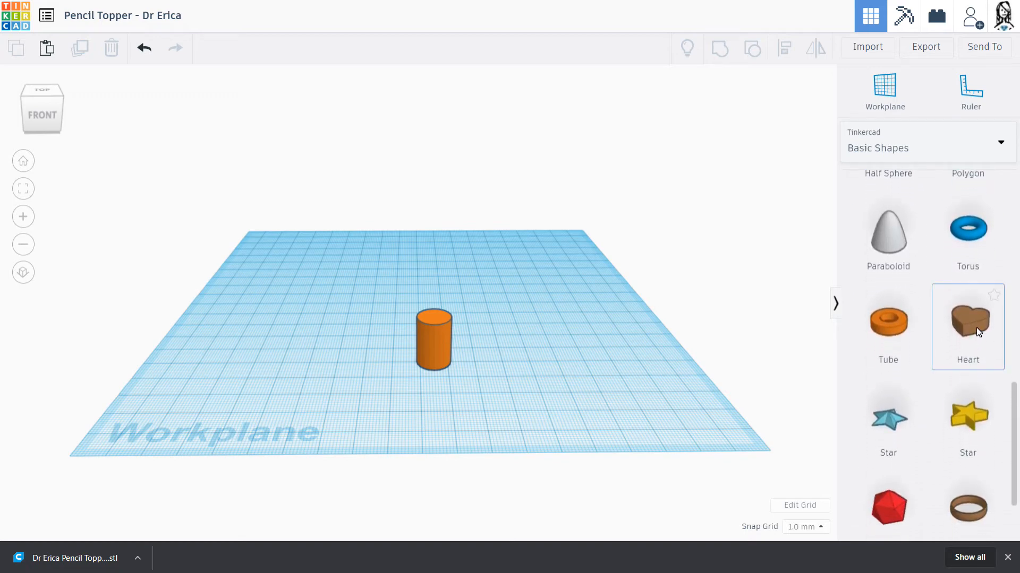
{"action": "left_click_drag", "start_coordinate": [976, 327], "coordinate": [545, 362]}
Place a Text shape on the workplane behind the orange cylinder and the heart
{"action": "right_click_drag", "start_coordinate": [437, 411], "coordinate": [448, 451]}
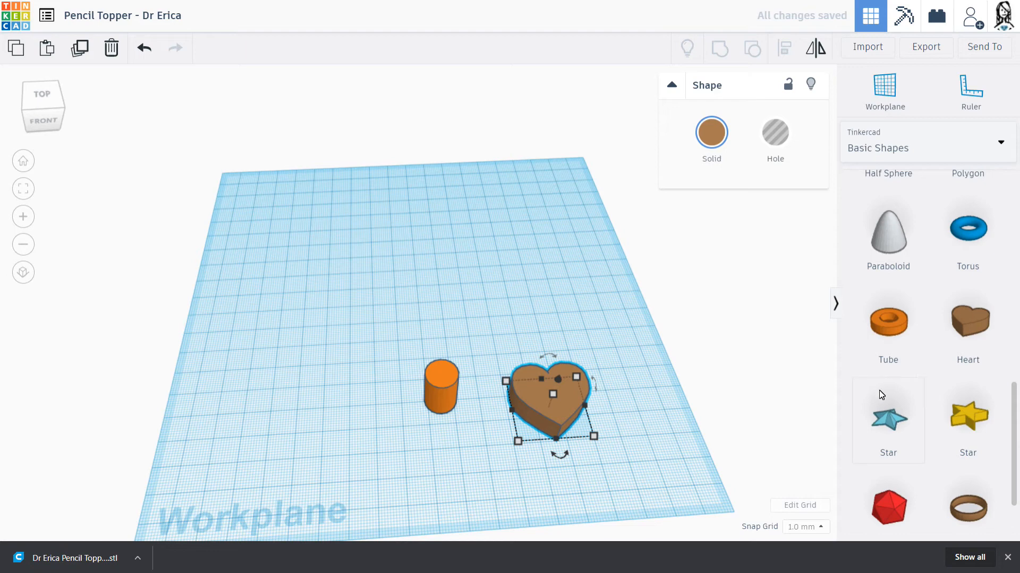
{"action": "scroll", "coordinate": [914, 372], "scroll_direction": "up", "scroll_amount": 2}
{"action": "scroll", "coordinate": [914, 372], "scroll_direction": "up", "scroll_amount": 4}
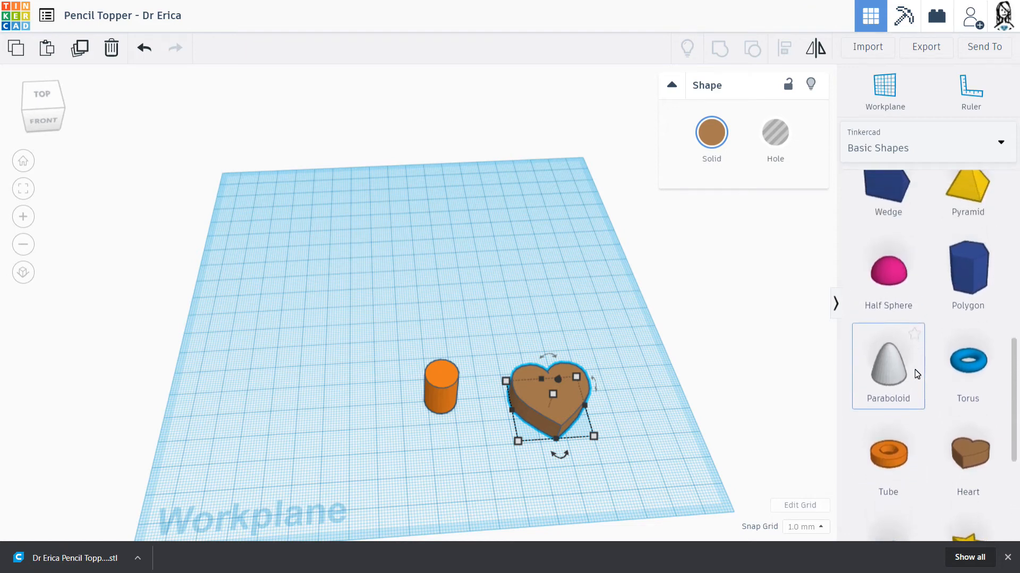
{"action": "left_click_drag", "start_coordinate": [967, 287], "coordinate": [509, 318]}
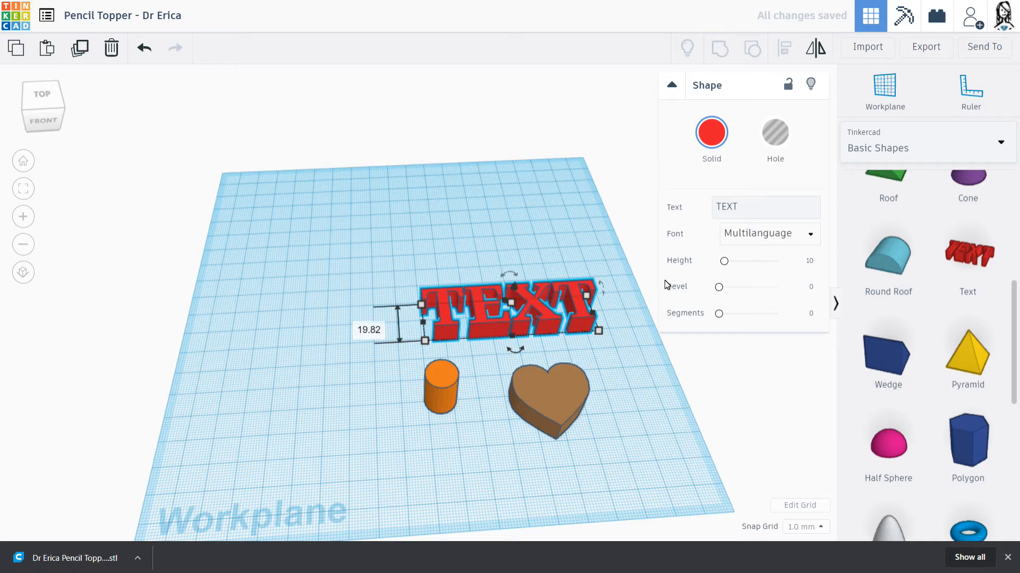
Change the wording of the red text shape to "Dr E"
{"action": "left_click", "coordinate": [736, 212]}
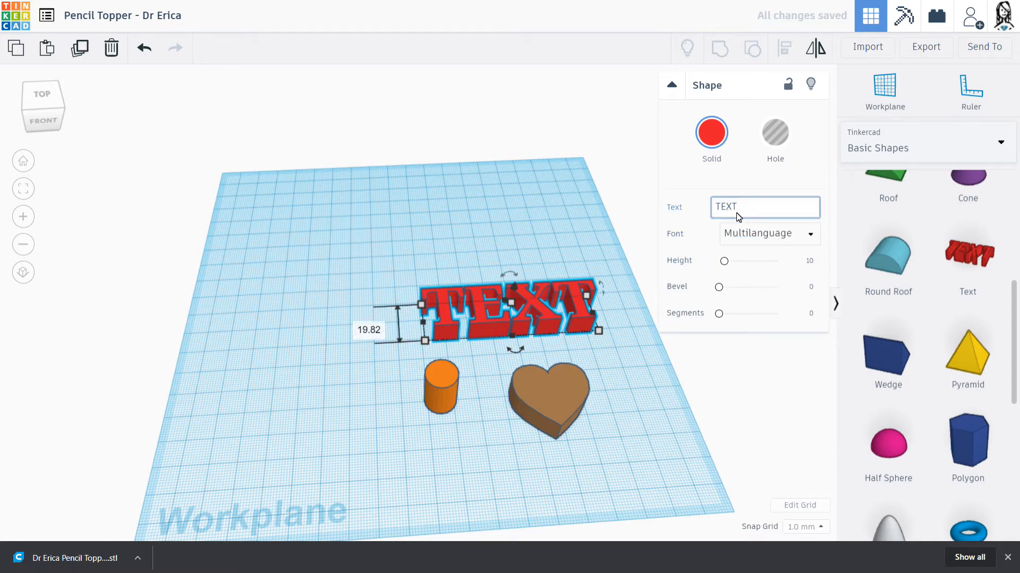
{"action": "key", "text": "BackSpace"}
{"action": "key", "text": "BackSpace"}
{"action": "key", "text": "BackSpace"}
{"action": "key", "text": "BackSpace"}
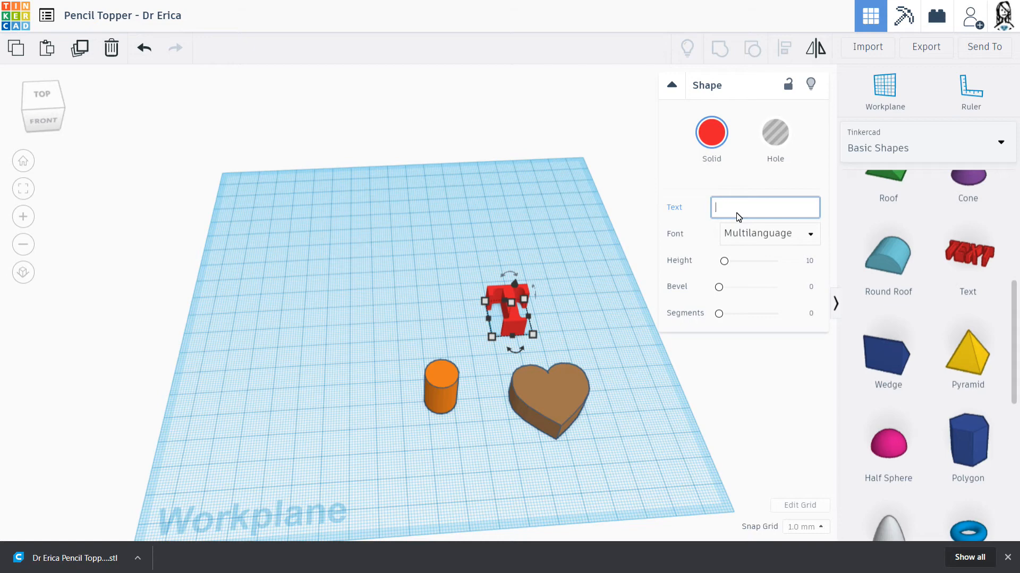
{"action": "type", "text": "Dr E"}
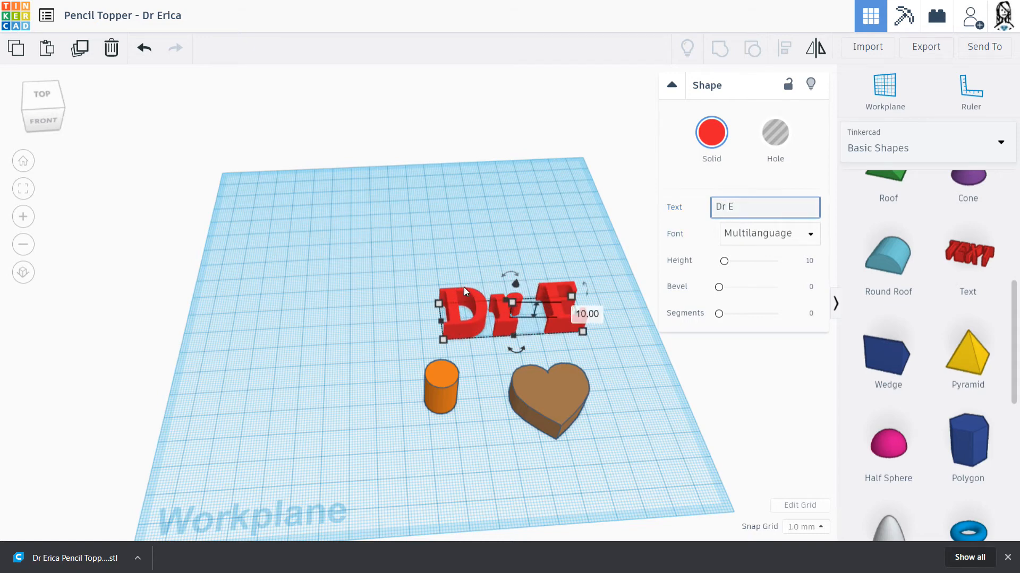
{"action": "left_click", "coordinate": [423, 270]}
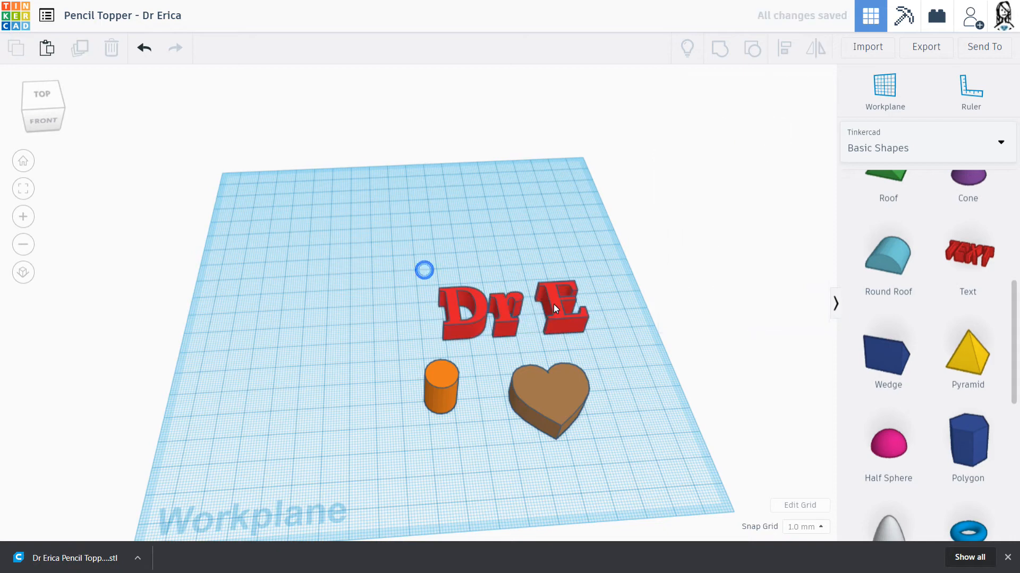
Keep the text's font as Multilanguage and set its height to 13.31, bevel to 1.34 and segments to 2
{"action": "left_click", "coordinate": [505, 322]}
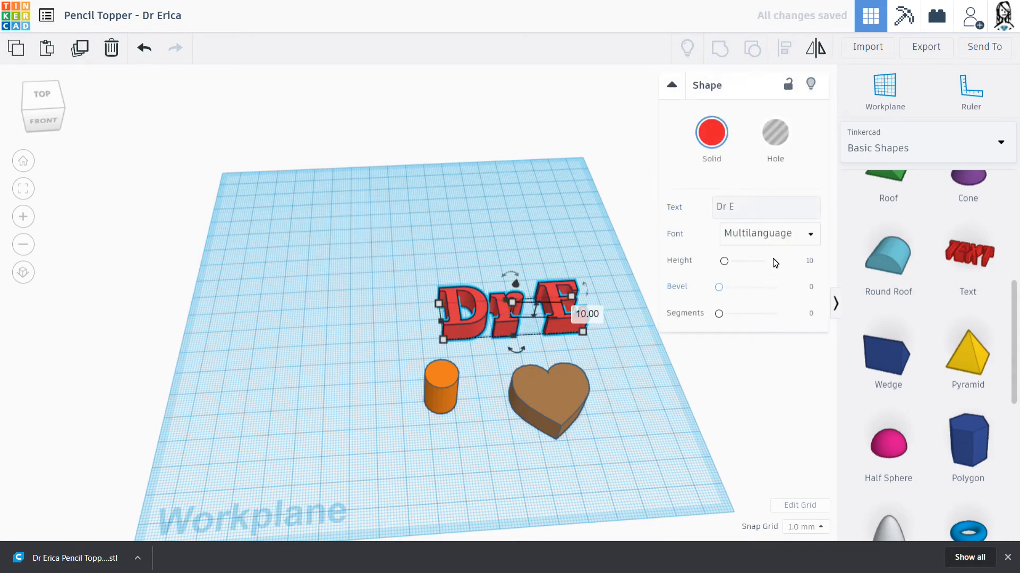
{"action": "left_click", "coordinate": [809, 234]}
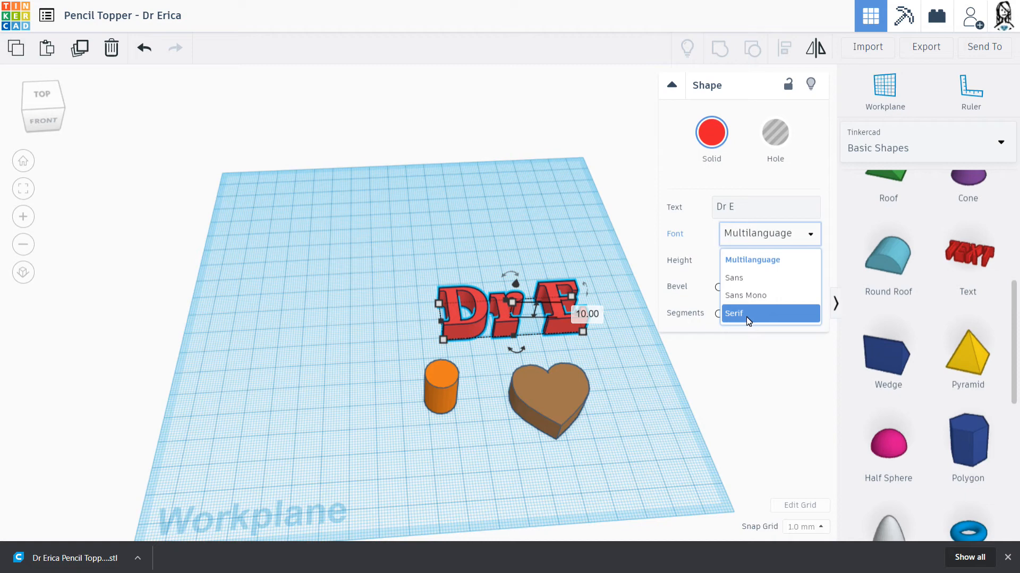
{"action": "left_click", "coordinate": [759, 263]}
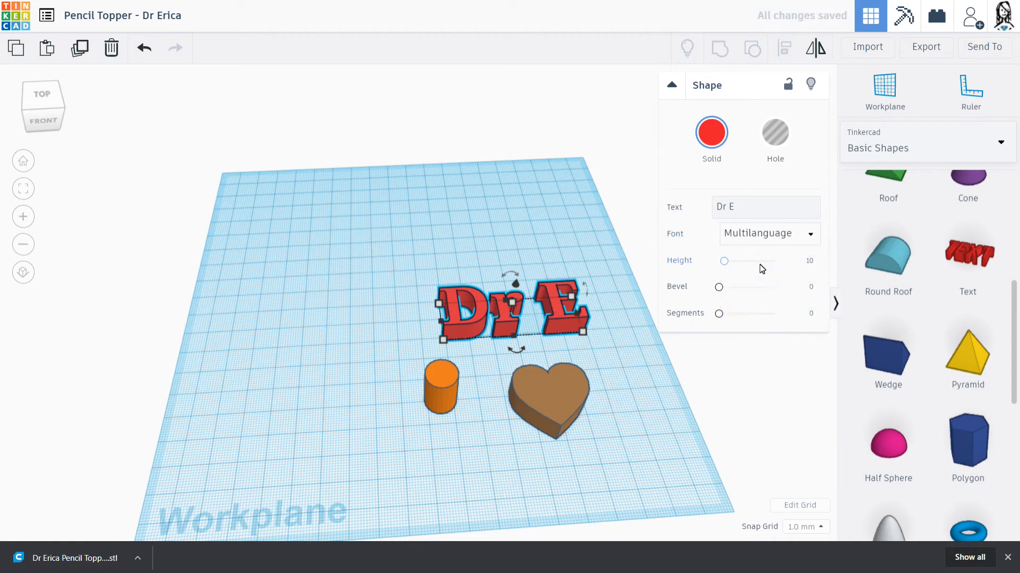
{"action": "left_click_drag", "start_coordinate": [725, 261], "coordinate": [750, 299]}
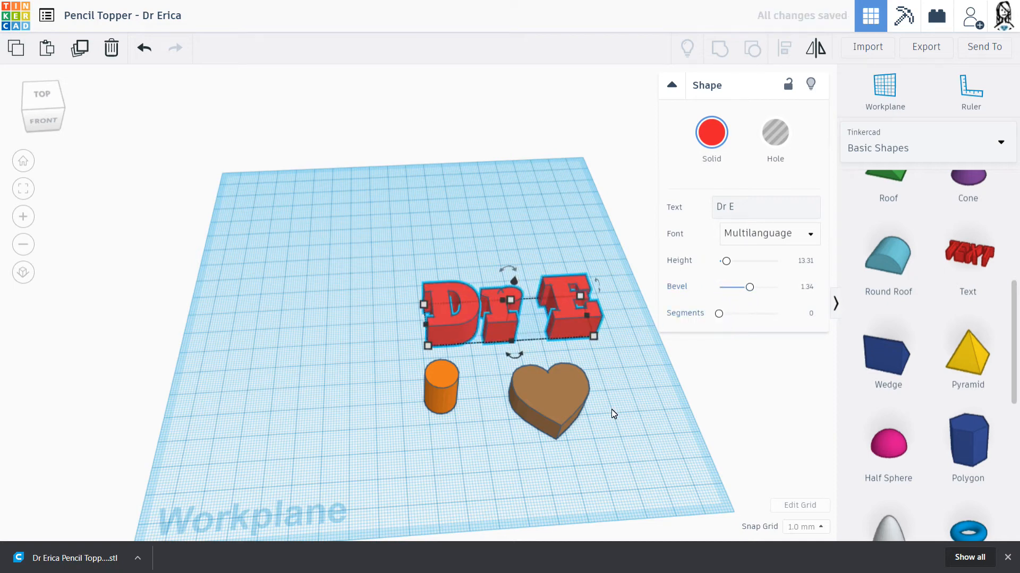
{"action": "right_click_drag", "start_coordinate": [611, 408], "coordinate": [554, 313]}
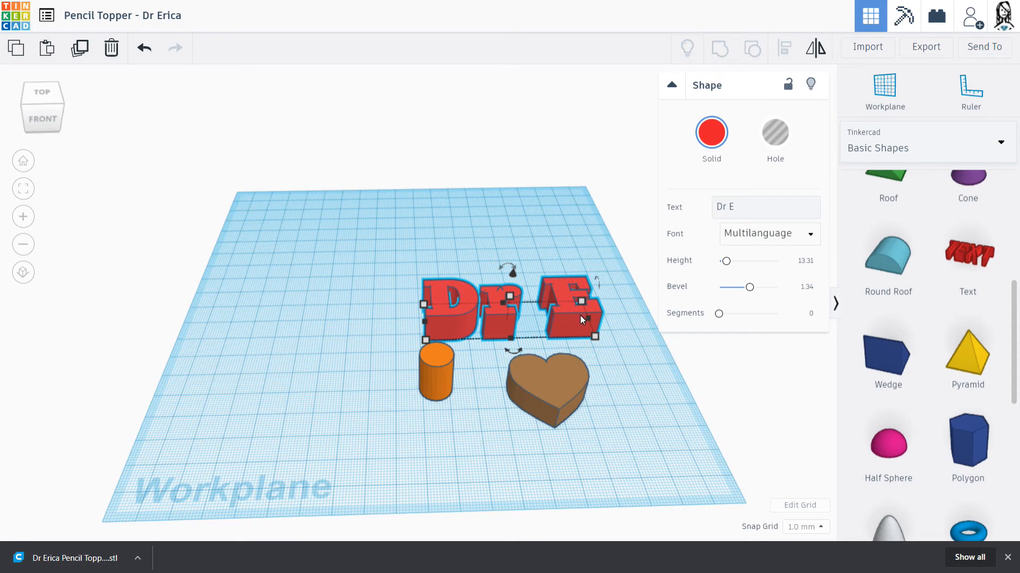
{"action": "left_click_drag", "start_coordinate": [718, 315], "coordinate": [740, 320]}
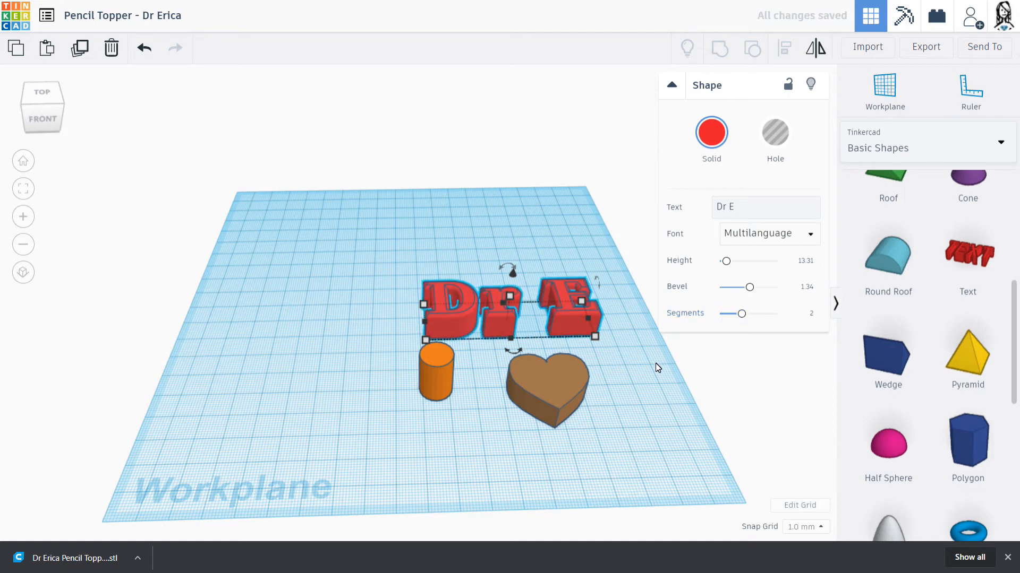
{"action": "left_click_drag", "start_coordinate": [647, 396], "coordinate": [647, 396]}
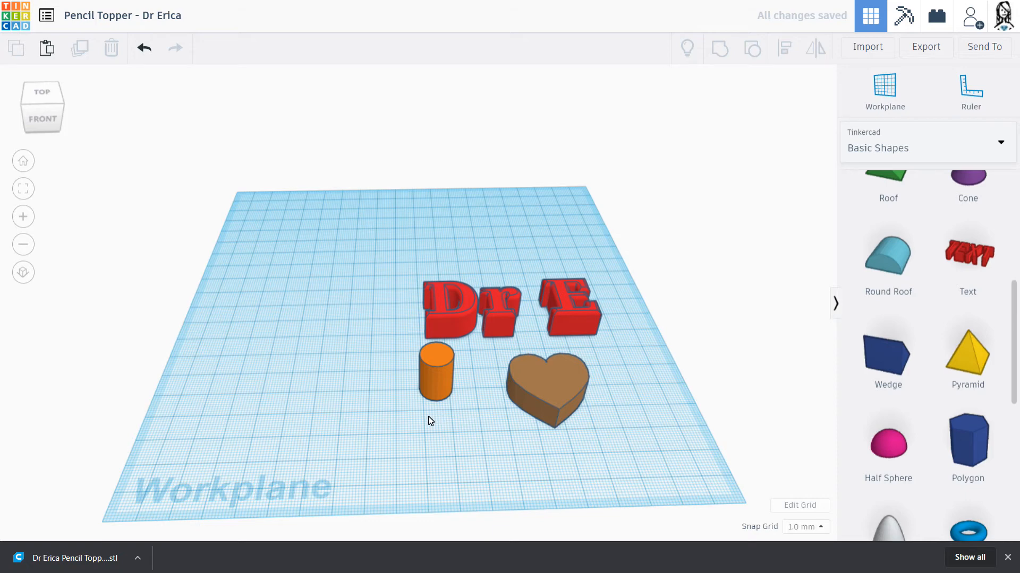
{"action": "right_click_drag", "start_coordinate": [428, 416], "coordinate": [422, 468]}
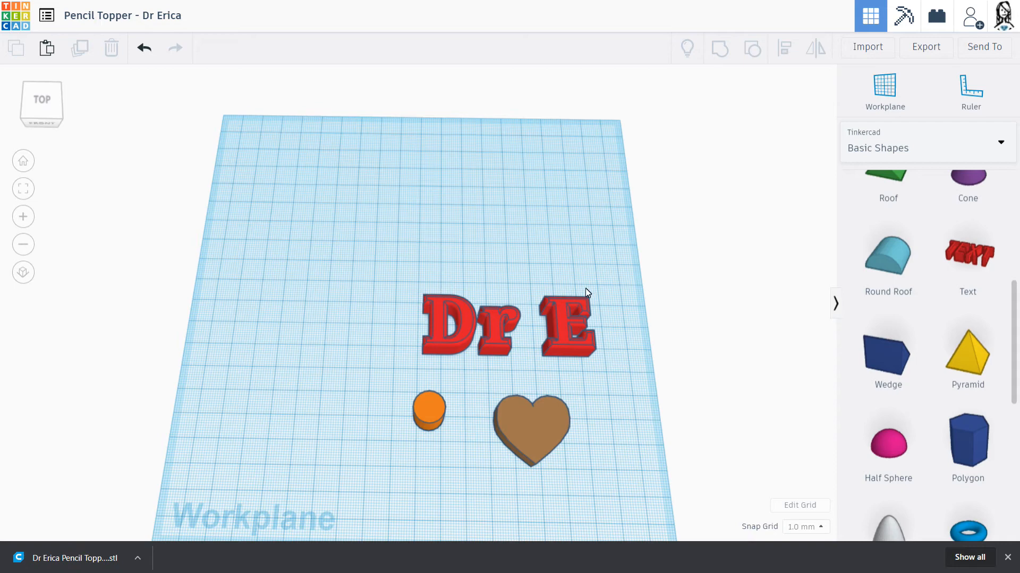
Scale the red "Dr E" text down proportionally to about 31.50 by 14.58 mm
{"action": "left_click", "coordinate": [464, 316]}
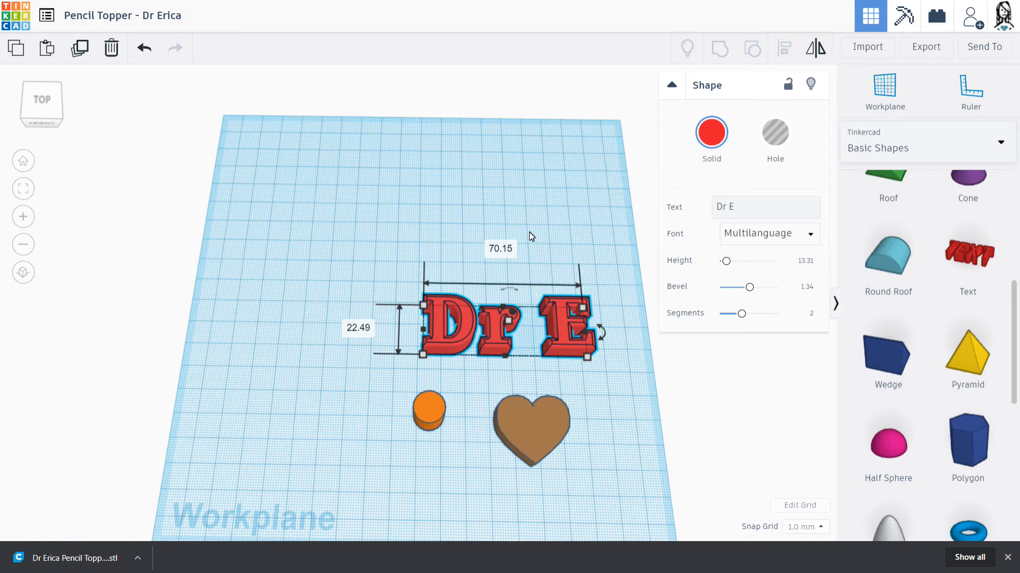
{"action": "left_click_drag", "start_coordinate": [424, 311], "coordinate": [513, 326]}
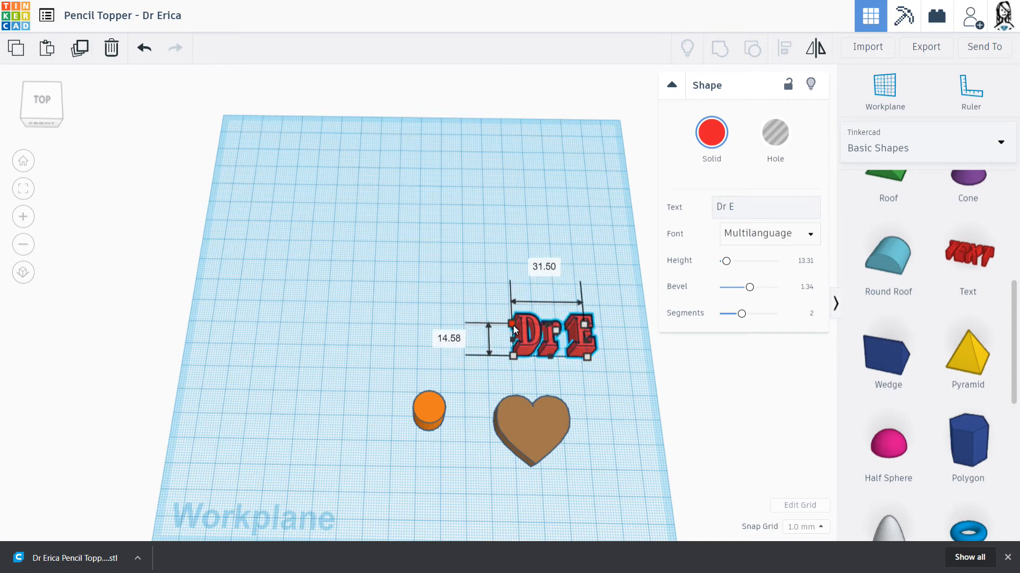
{"action": "left_click", "coordinate": [604, 381]}
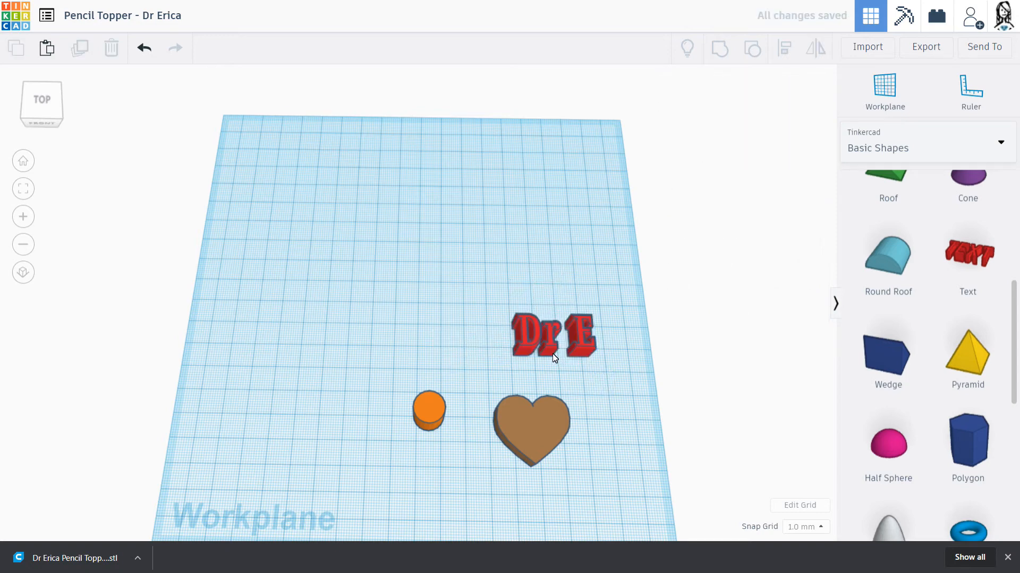
Move the red text forward onto the brown heart and shrink it to about 23.50 by 12.00 mm
{"action": "left_click_drag", "start_coordinate": [551, 364], "coordinate": [525, 374]}
{"action": "key", "text": "Down"}
{"action": "key", "text": "Down"}
{"action": "key", "text": "Down"}
{"action": "key", "text": "Down"}
{"action": "key", "text": "Down"}
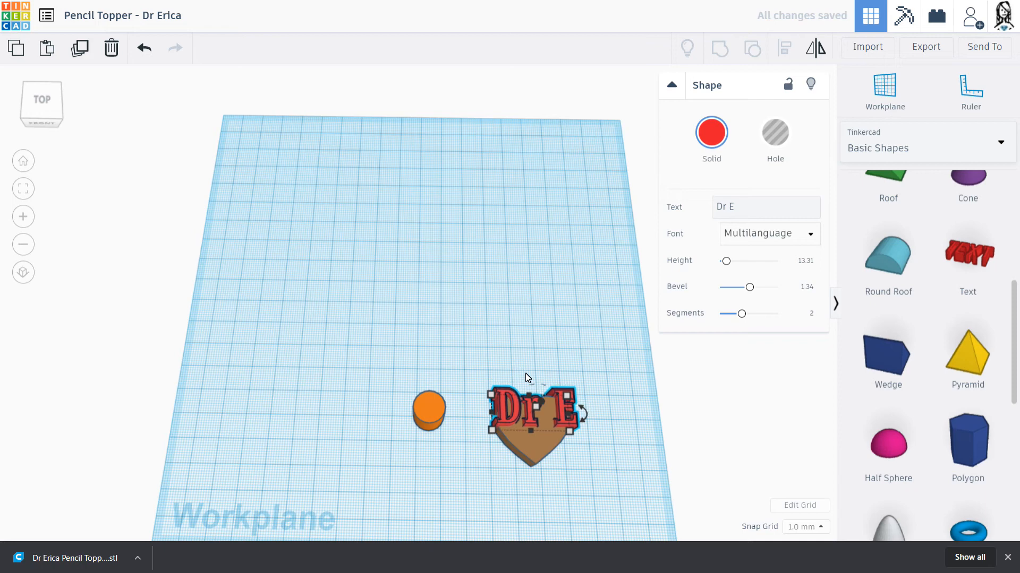
{"action": "key", "text": "Down"}
{"action": "key", "text": "Down"}
{"action": "key", "text": "Down"}
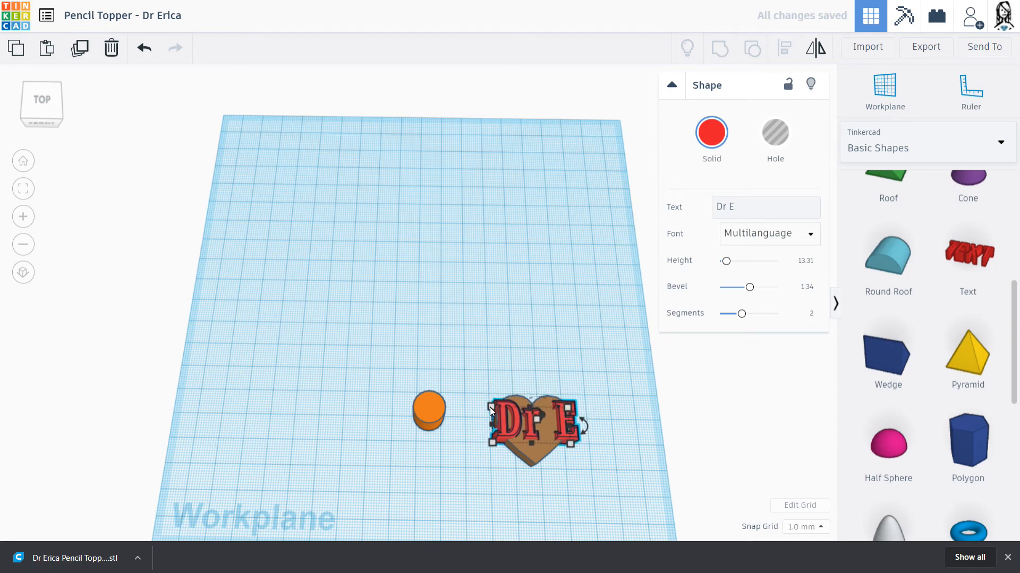
{"action": "left_click_drag", "start_coordinate": [489, 407], "coordinate": [509, 413]}
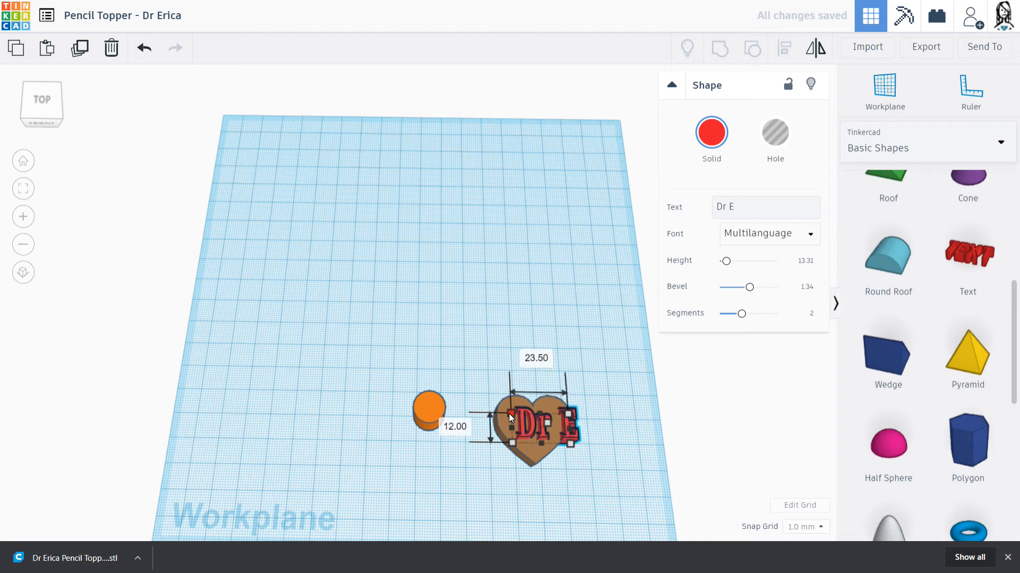
{"action": "left_click", "coordinate": [596, 480]}
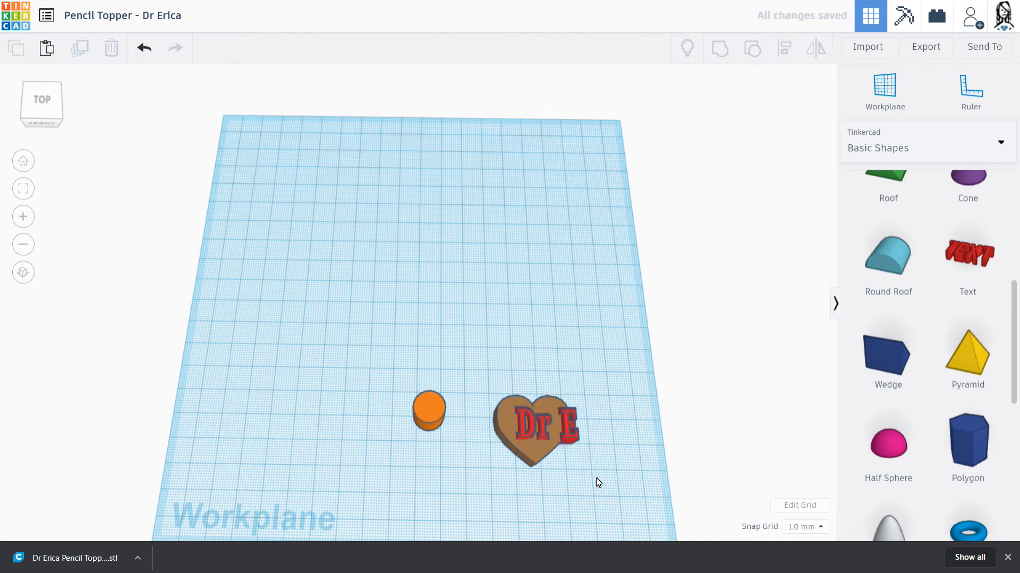
Align the text and the heart to their common centre across the width
{"action": "right_click_drag", "start_coordinate": [597, 482], "coordinate": [582, 436]}
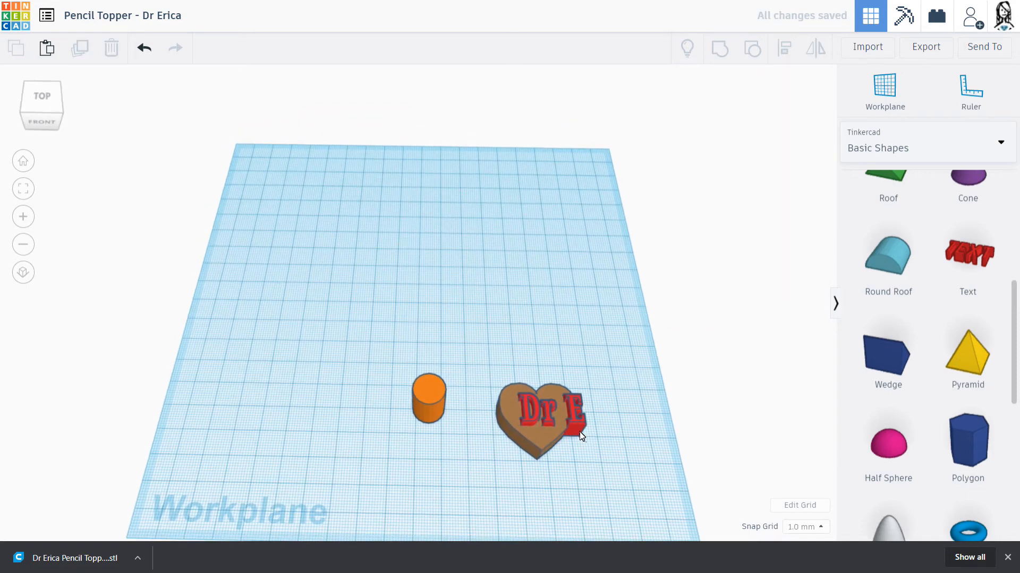
{"action": "left_click_drag", "start_coordinate": [598, 455], "coordinate": [543, 396]}
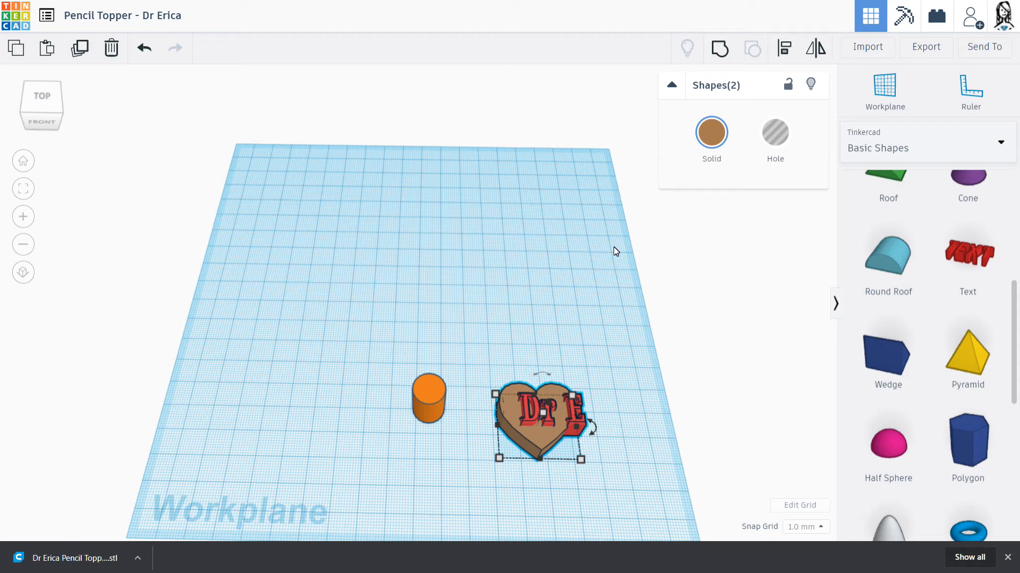
{"action": "left_click", "coordinate": [785, 49]}
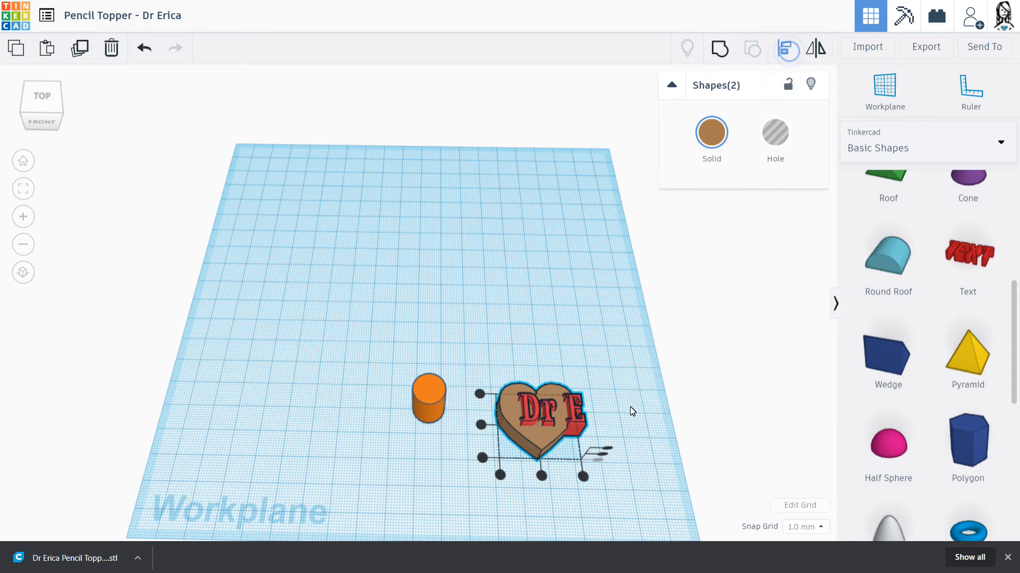
{"action": "left_click", "coordinate": [542, 477]}
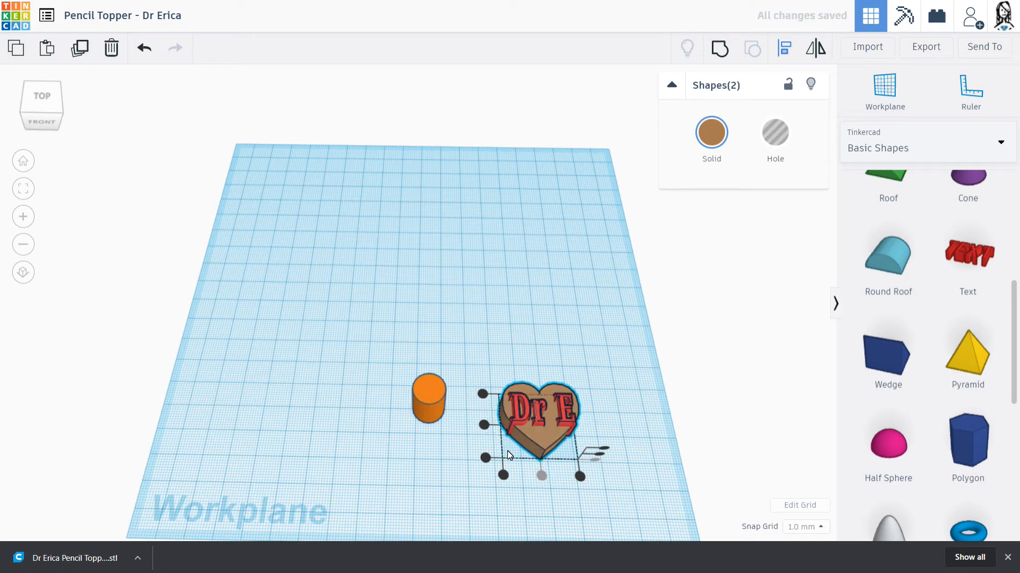
{"action": "left_click", "coordinate": [631, 408]}
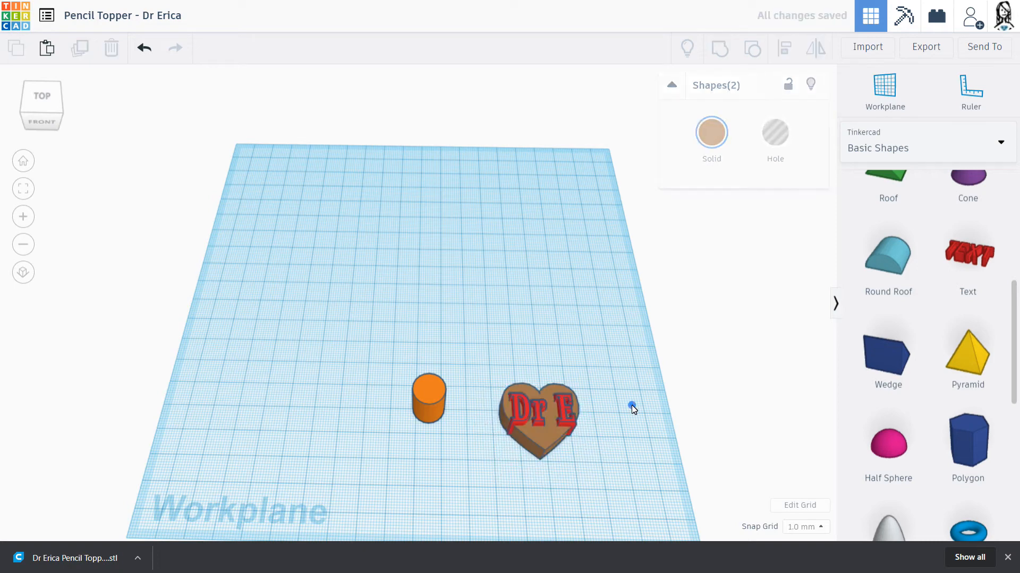
Group the heart and the "Dr E" text into one solid shape
{"action": "left_click", "coordinate": [472, 469]}
{"action": "right_click_drag", "start_coordinate": [459, 505], "coordinate": [449, 471]}
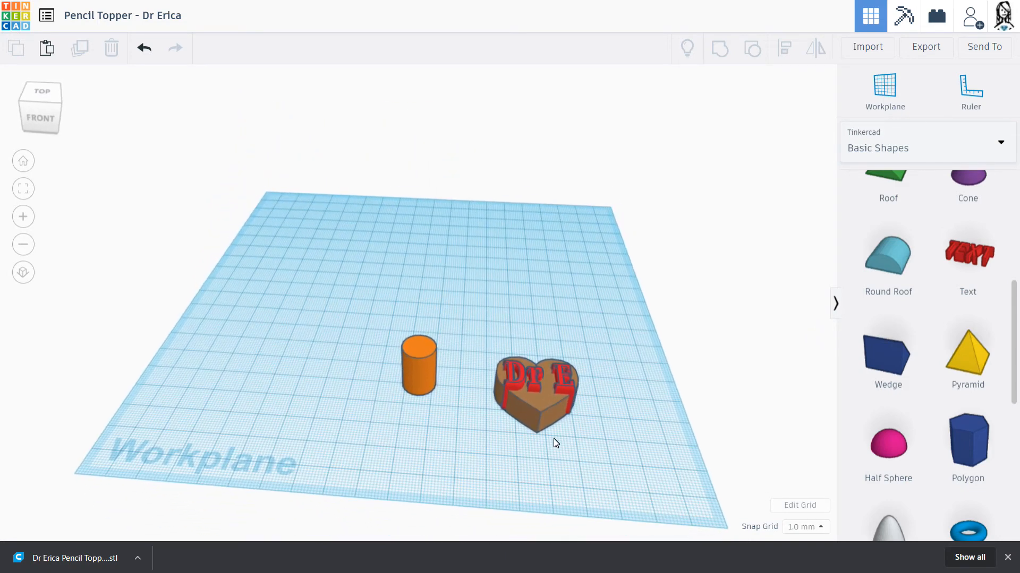
{"action": "left_click", "coordinate": [538, 413]}
{"action": "left_click", "coordinate": [482, 330]}
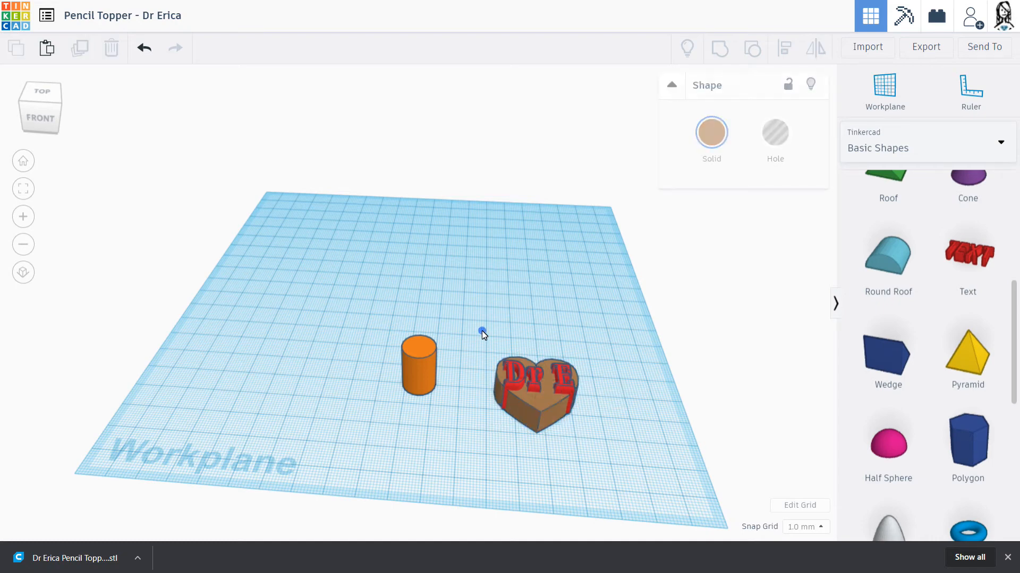
{"action": "left_click_drag", "start_coordinate": [480, 331], "coordinate": [553, 432]}
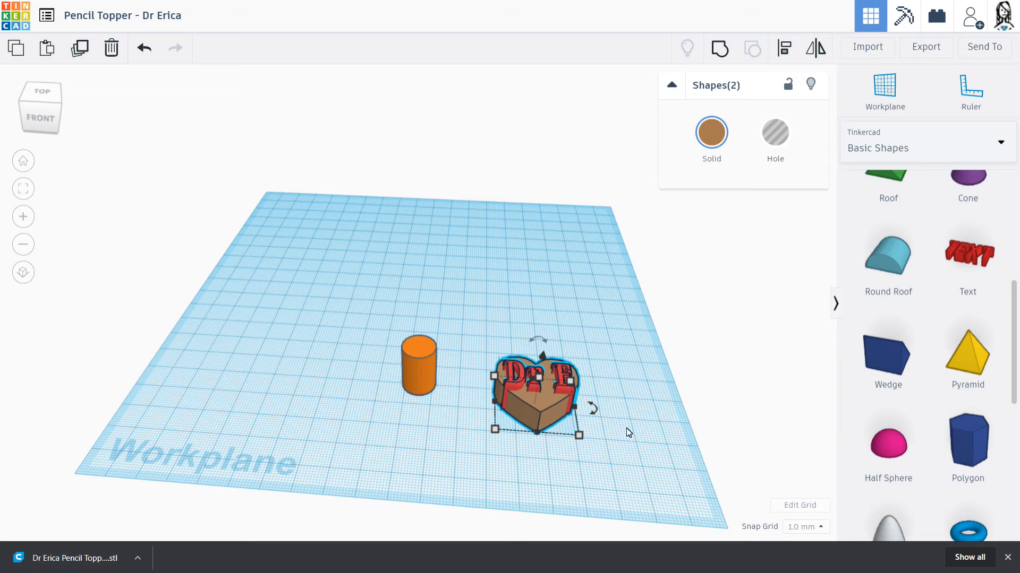
{"action": "left_click", "coordinate": [720, 50]}
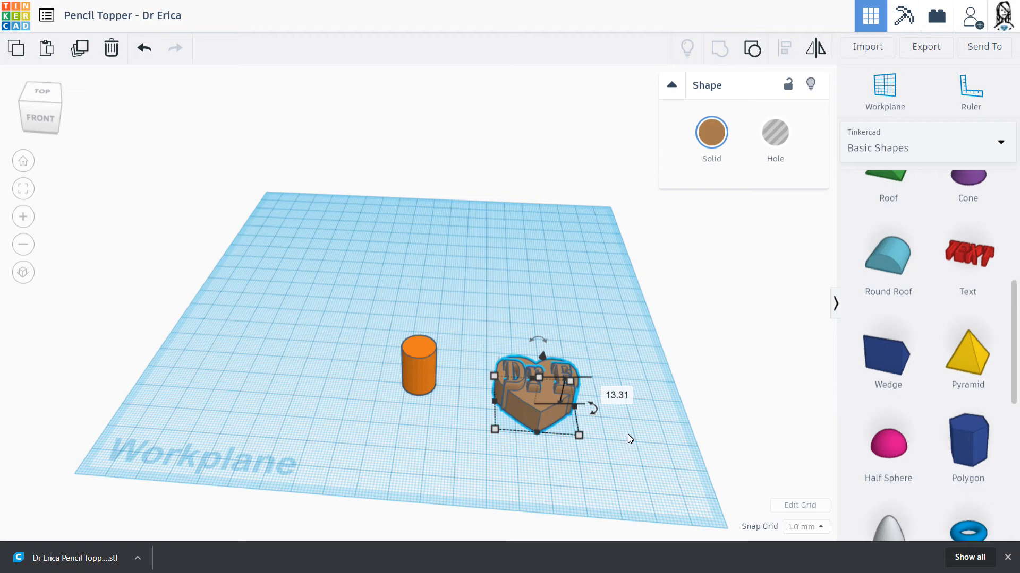
Rotate the grouped heart upright with its text facing the front and move it in front of the orange cylinder
{"action": "right_click_drag", "start_coordinate": [611, 435], "coordinate": [561, 416]}
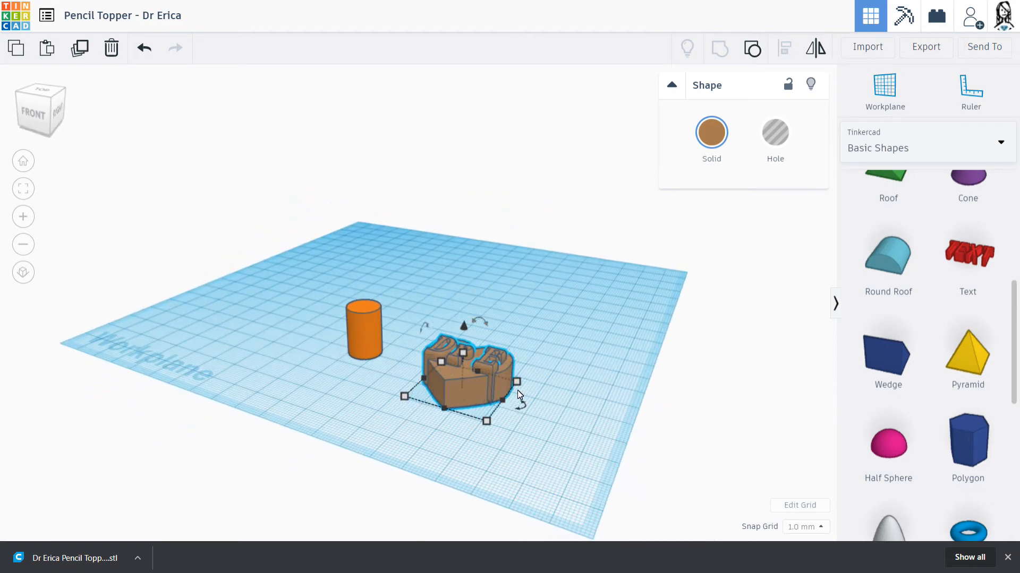
{"action": "left_click_drag", "start_coordinate": [421, 327], "coordinate": [480, 311]}
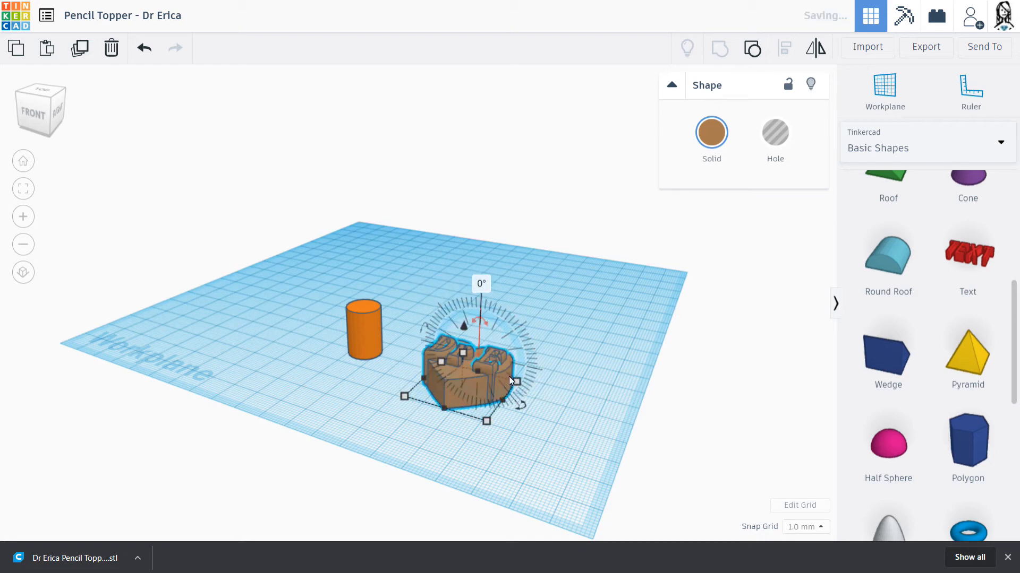
{"action": "left_click_drag", "start_coordinate": [523, 410], "coordinate": [570, 420]}
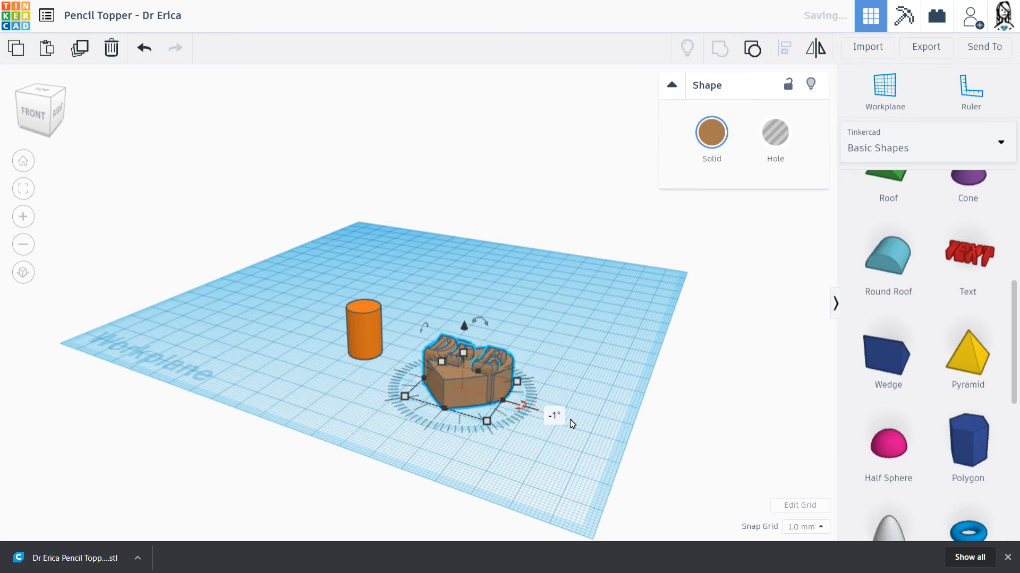
{"action": "left_click_drag", "start_coordinate": [423, 323], "coordinate": [420, 362]}
{"action": "left_click_drag", "start_coordinate": [486, 350], "coordinate": [329, 320]}
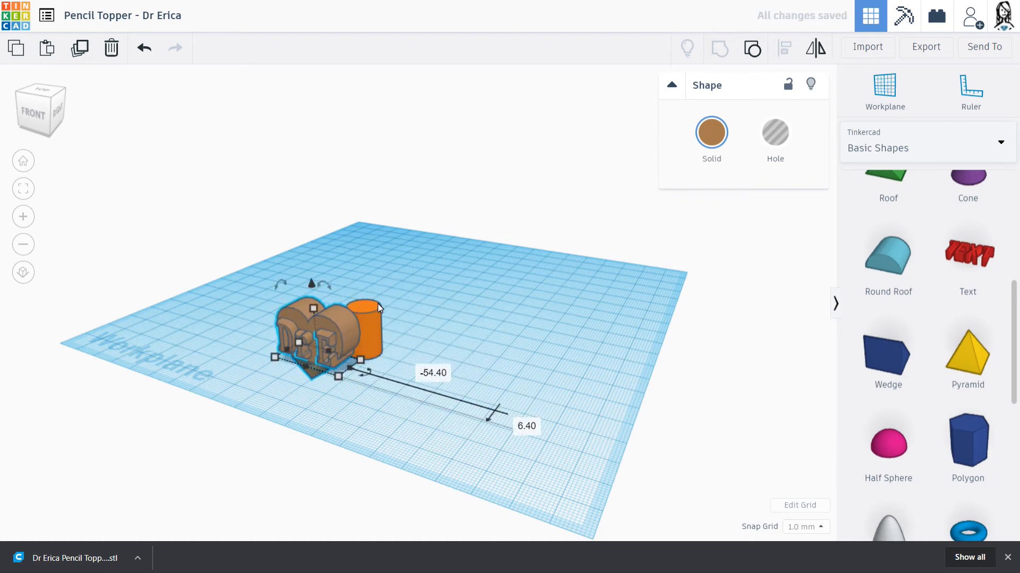
Raise the upright heart above the workplane until its lower tip is near the upper part of the cylinder
{"action": "right_click_drag", "start_coordinate": [374, 422], "coordinate": [483, 429]}
{"action": "left_click", "coordinate": [403, 352]}
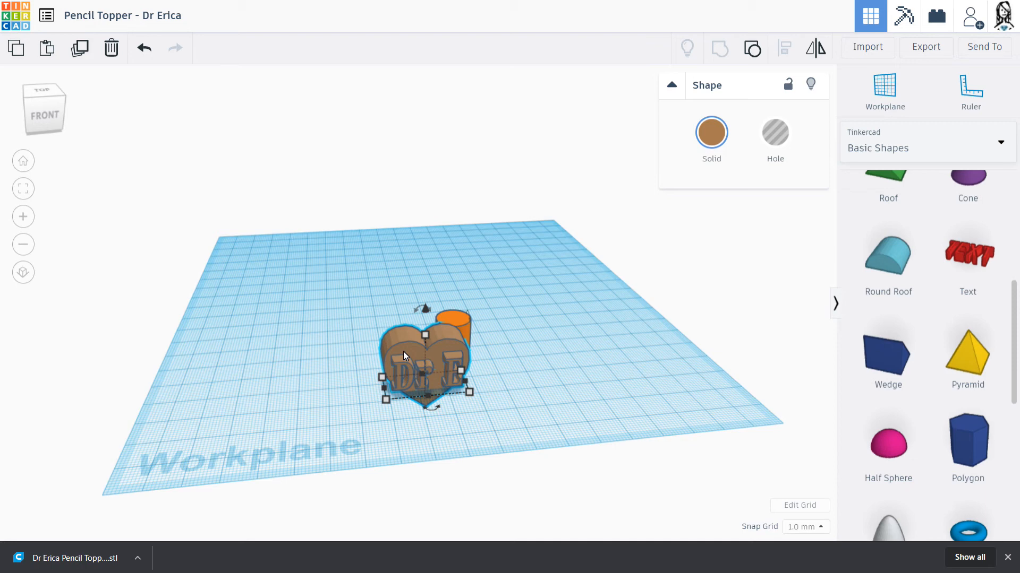
{"action": "key", "text": "ctrl+Up"}
{"action": "key", "text": "ctrl+Up"}
{"action": "key", "text": "ctrl+Up"}
{"action": "key", "text": "ctrl+Up"}
{"action": "key", "text": "ctrl+Up"}
{"action": "key", "text": "ctrl+Up"}
{"action": "key", "text": "ctrl+Up"}
{"action": "key", "text": "ctrl+Up"}
{"action": "key", "text": "ctrl+Up"}
{"action": "key", "text": "ctrl+Up"}
{"action": "key", "text": "ctrl+Up"}
{"action": "key", "text": "ctrl+Up"}
{"action": "key", "text": "ctrl+Up"}
{"action": "key", "text": "ctrl+Up"}
{"action": "key", "text": "ctrl+Up"}
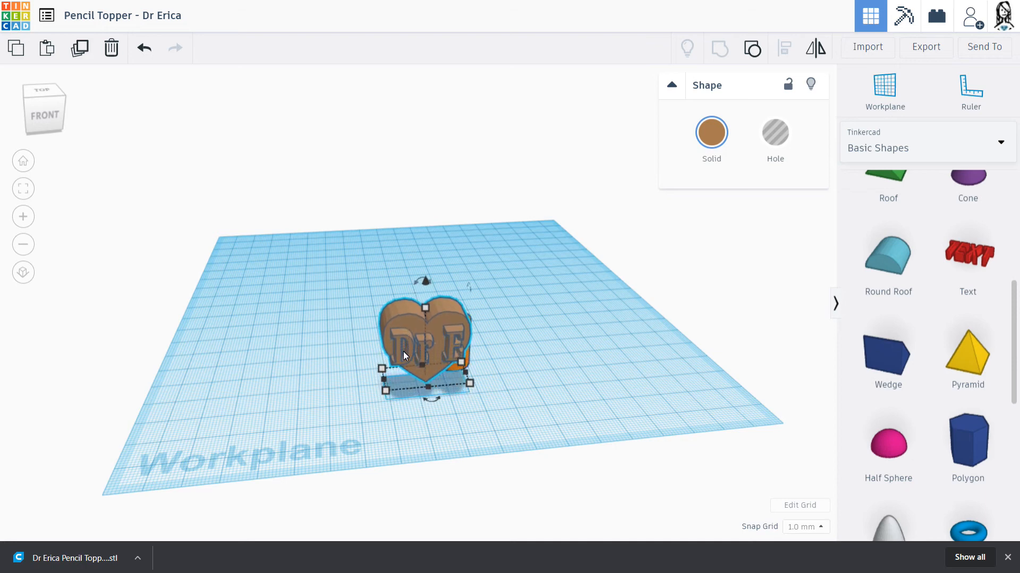
{"action": "key", "text": "ctrl+Up"}
{"action": "key", "text": "ctrl+Up"}
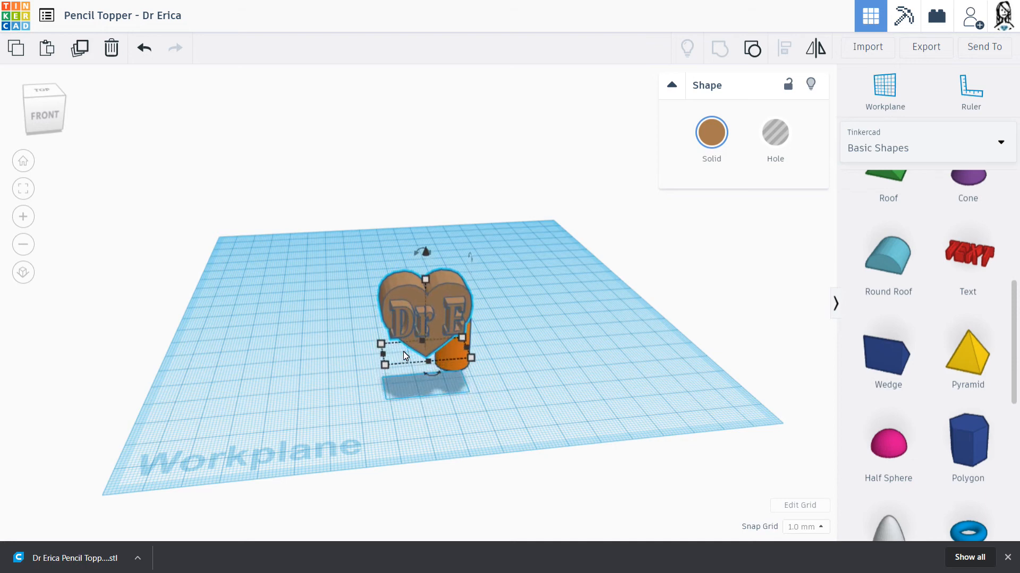
Move the raised heart over the orange cylinder so that its tip sits in the cylinder's upper end
{"action": "right_click_drag", "start_coordinate": [567, 353], "coordinate": [384, 325]}
{"action": "left_click_drag", "start_coordinate": [353, 331], "coordinate": [403, 323]}
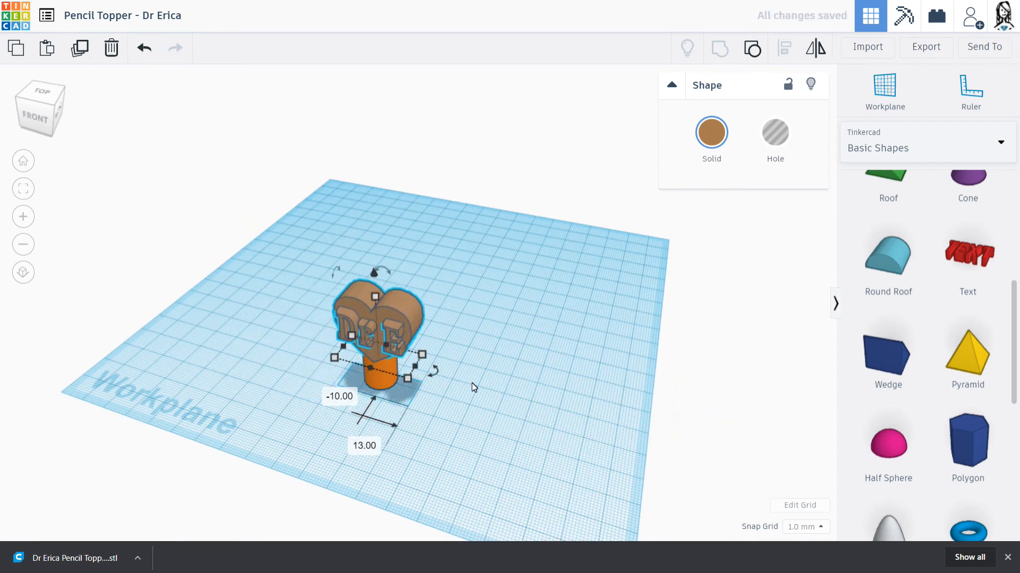
{"action": "right_click_drag", "start_coordinate": [469, 384], "coordinate": [577, 391]}
{"action": "left_click", "coordinate": [540, 381]}
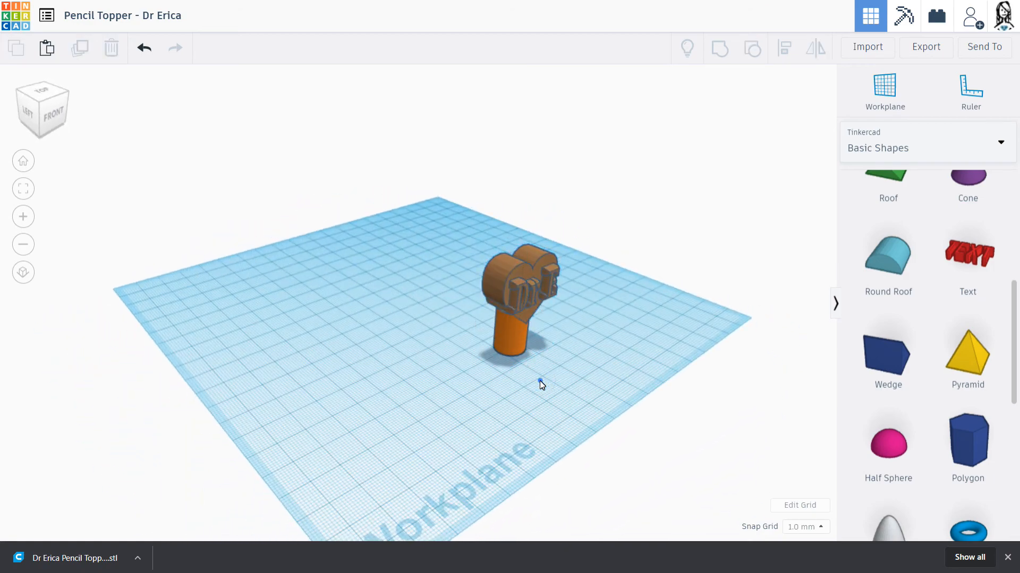
Centre the heart and the cylinder on each other in both horizontal directions
{"action": "key", "text": "ctrl+a"}
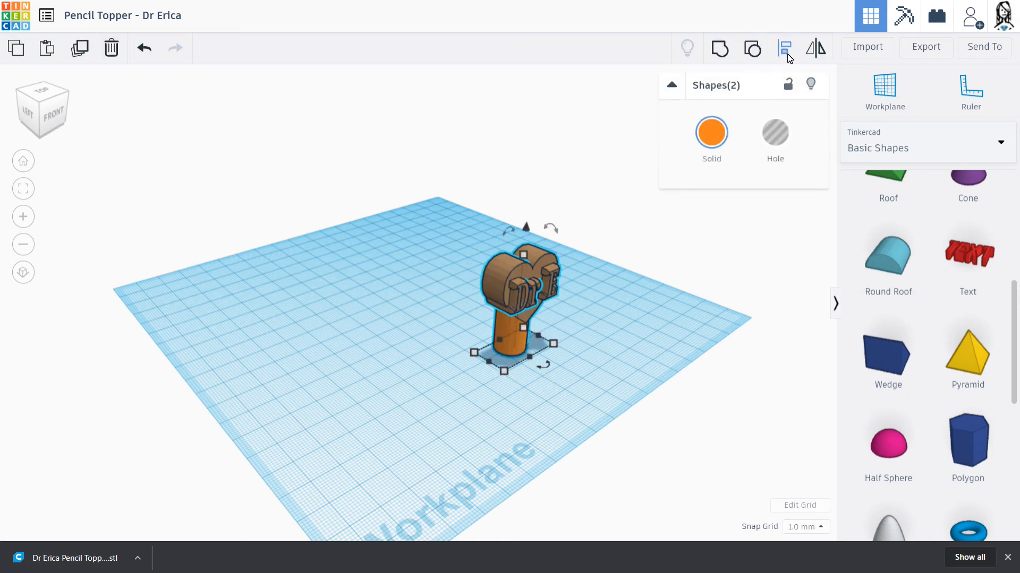
{"action": "left_click", "coordinate": [787, 51]}
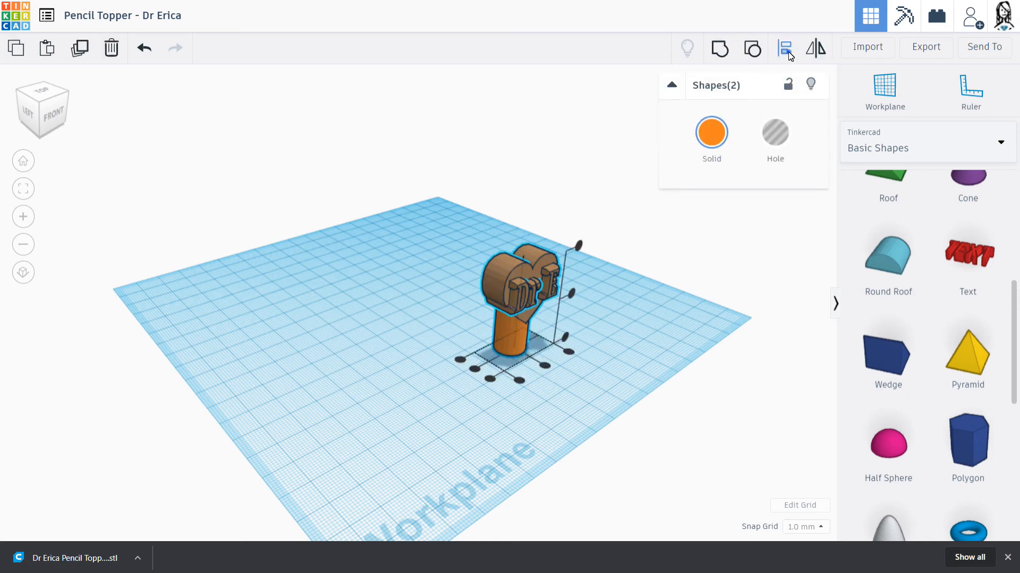
{"action": "left_click", "coordinate": [549, 366]}
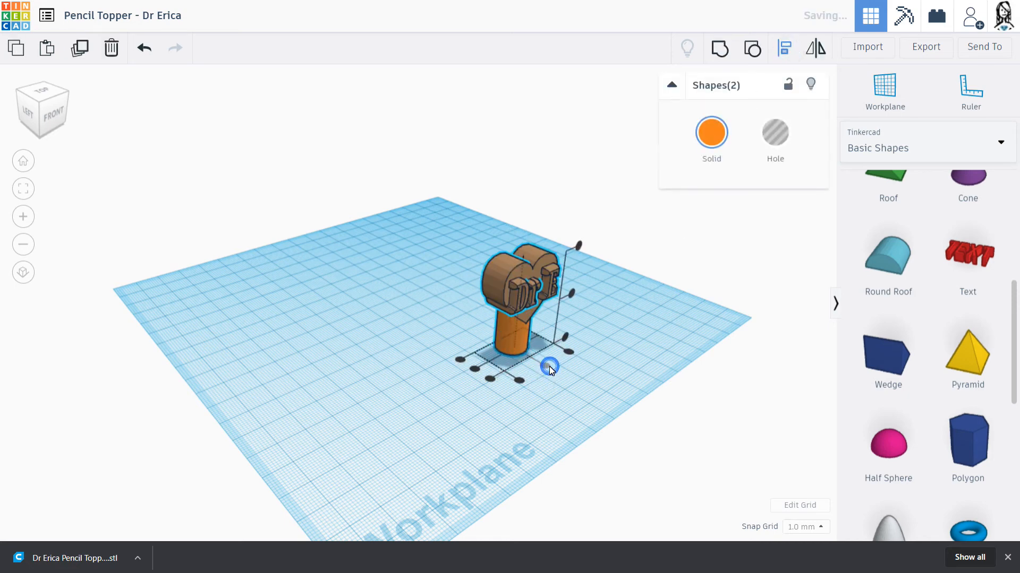
{"action": "left_click", "coordinate": [474, 369]}
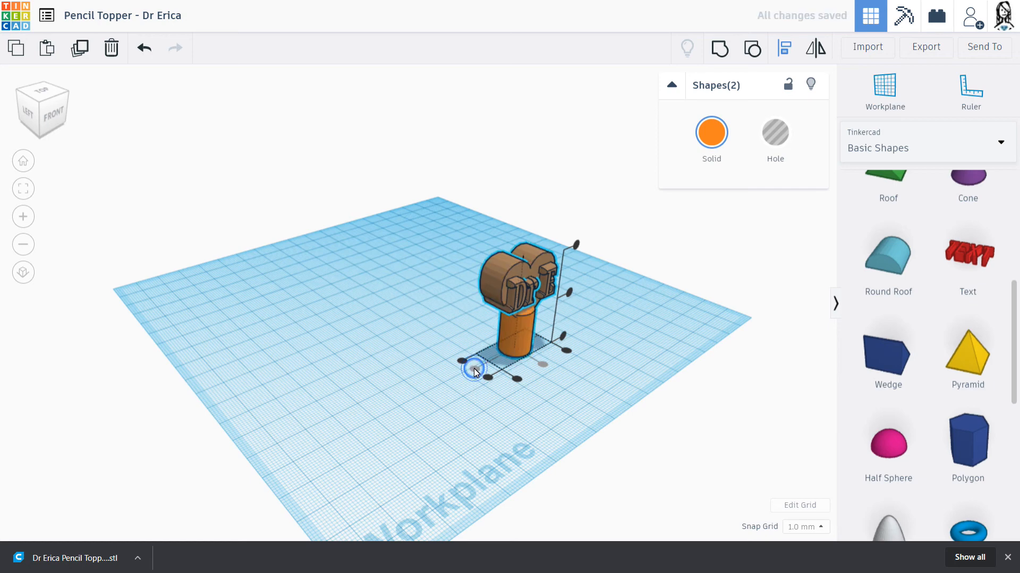
{"action": "left_click", "coordinate": [475, 433]}
Group the heart and the orange cylinder into a single shape
{"action": "right_click_drag", "start_coordinate": [474, 432], "coordinate": [564, 396]}
{"action": "left_click", "coordinate": [540, 265]}
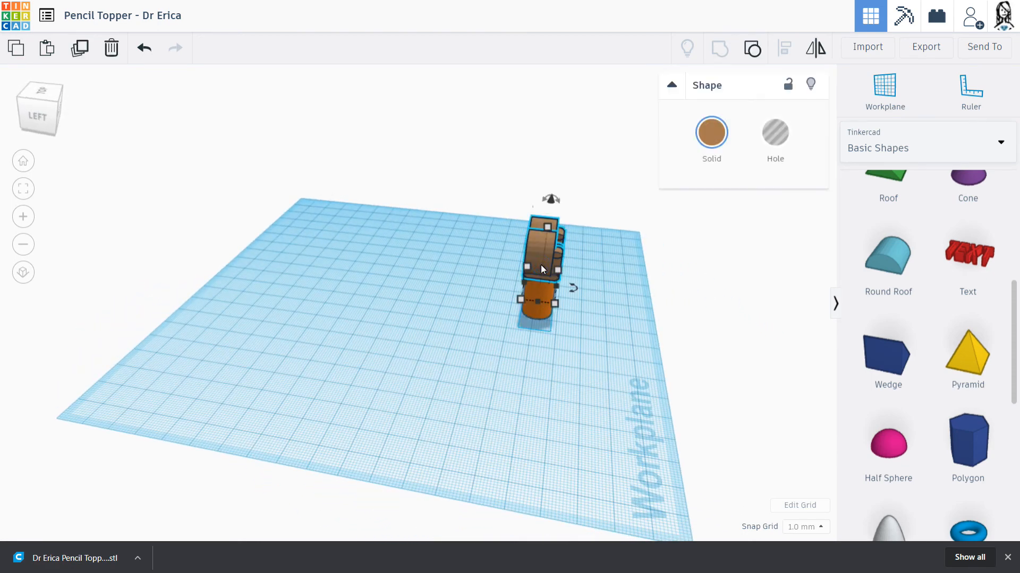
{"action": "right_click_drag", "start_coordinate": [539, 368], "coordinate": [394, 322]}
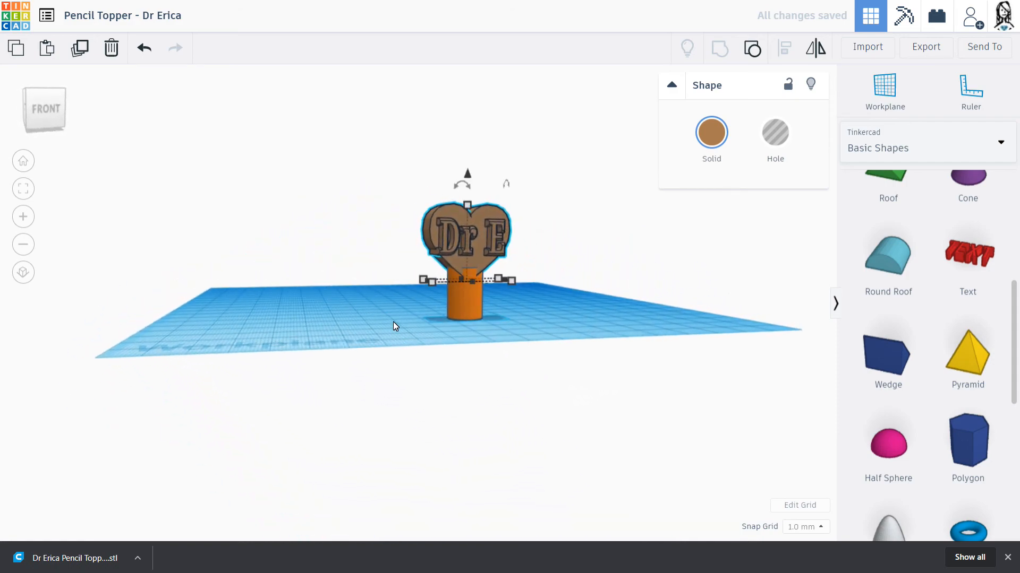
{"action": "left_click", "coordinate": [393, 321]}
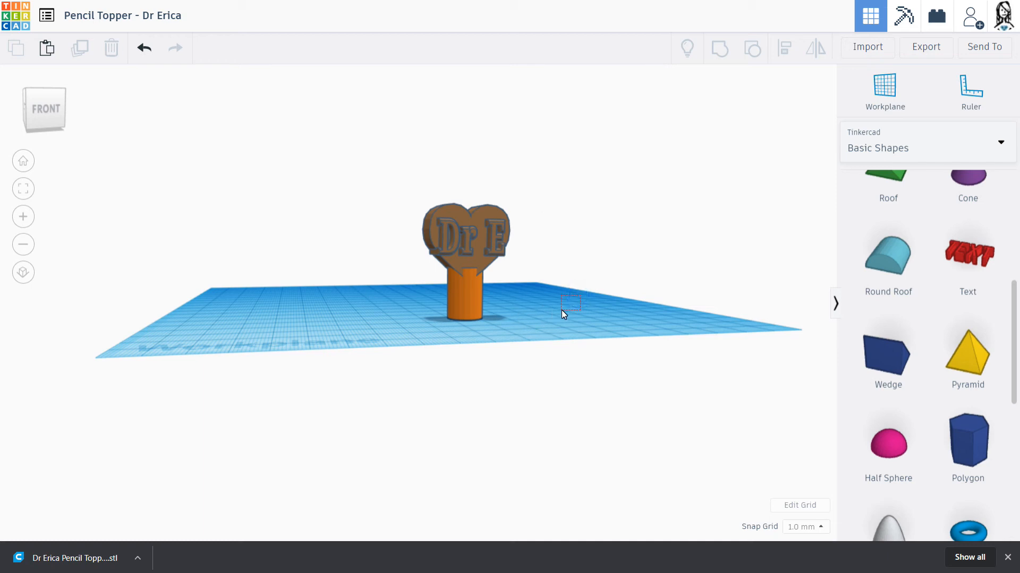
{"action": "left_click_drag", "start_coordinate": [517, 316], "coordinate": [410, 211]}
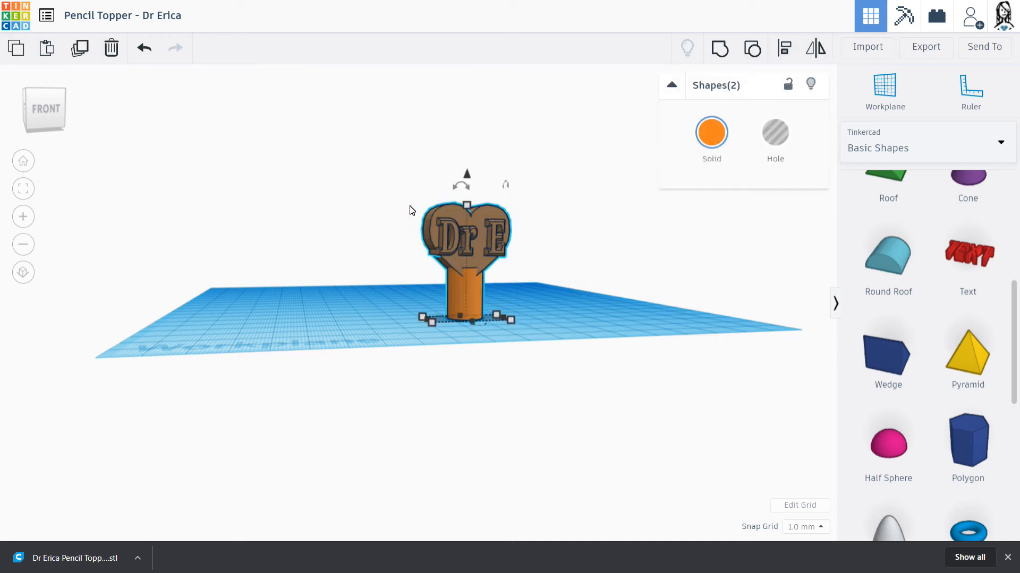
{"action": "left_click", "coordinate": [720, 50]}
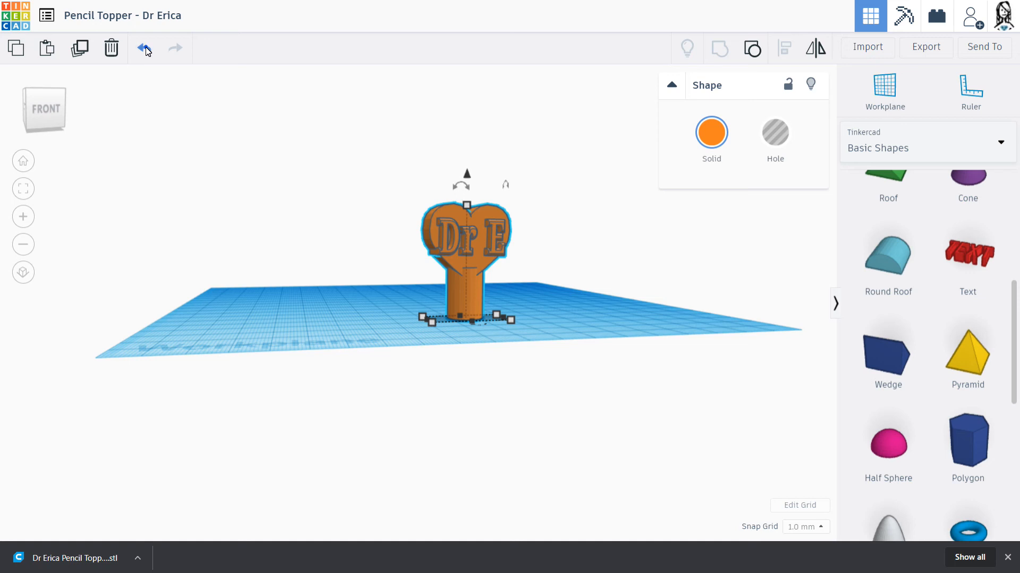
Undo the grouping of the heart with the cylinder and the operation before it
{"action": "left_click", "coordinate": [145, 50]}
{"action": "left_click", "coordinate": [145, 47]}
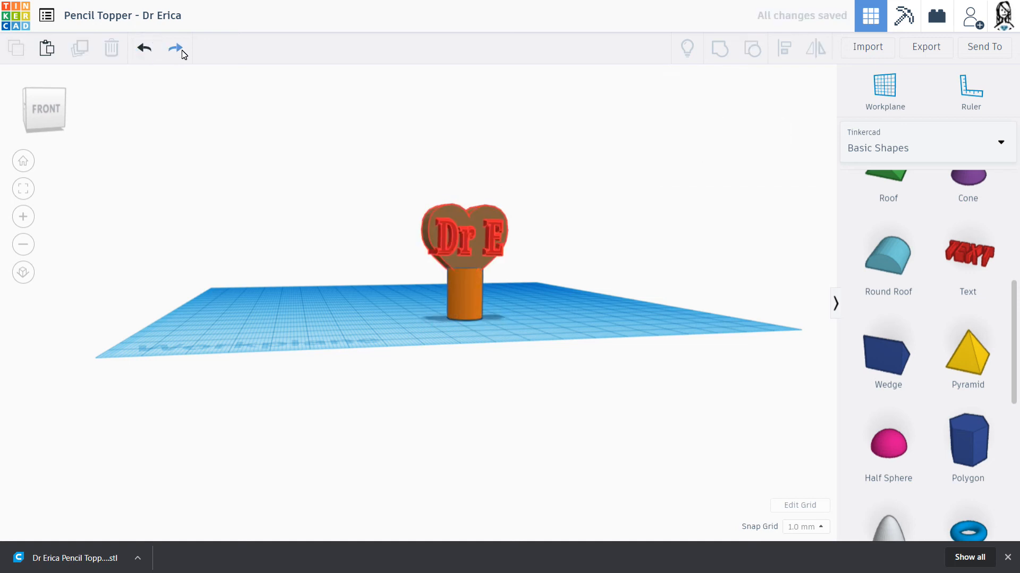
Redo the undone operations so that the heart and the orange cylinder are grouped into one shape again
{"action": "left_click", "coordinate": [177, 51]}
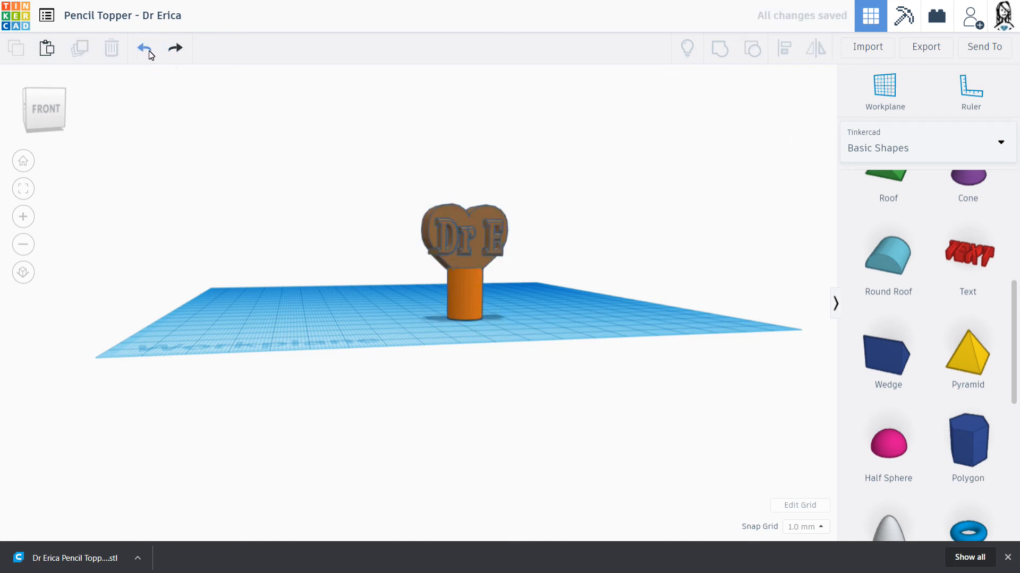
{"action": "left_click", "coordinate": [176, 51]}
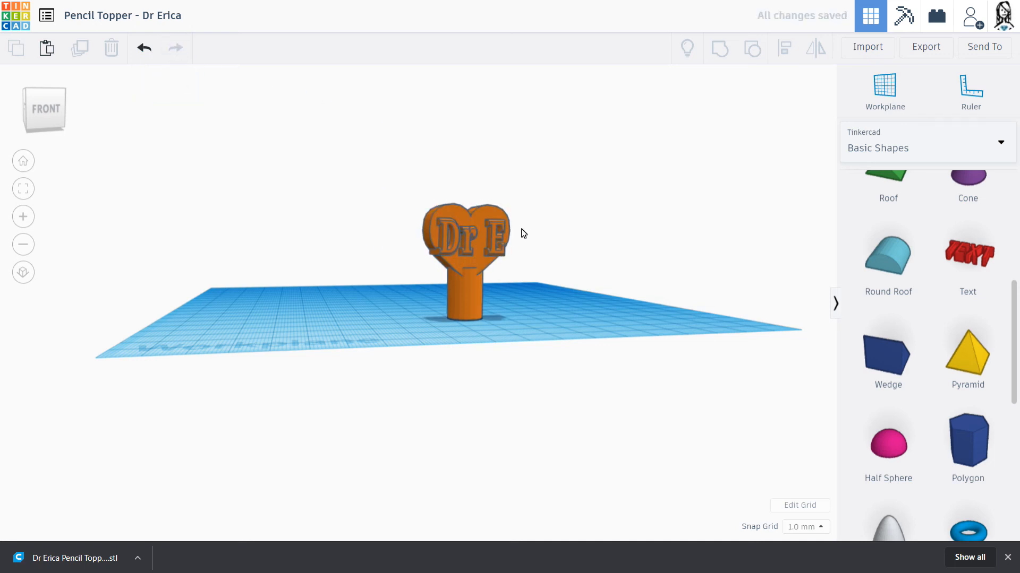
{"action": "right_click_drag", "start_coordinate": [606, 321], "coordinate": [558, 342]}
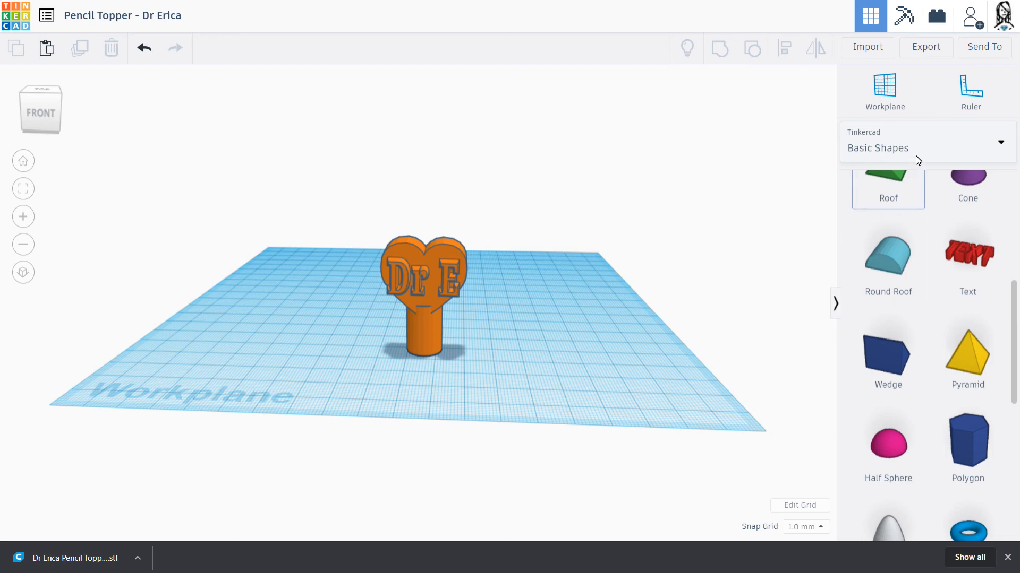
Export everything in the design as an STL file for 3D printing and save it in the Downloads folder under the suggested name
{"action": "left_click", "coordinate": [927, 49]}
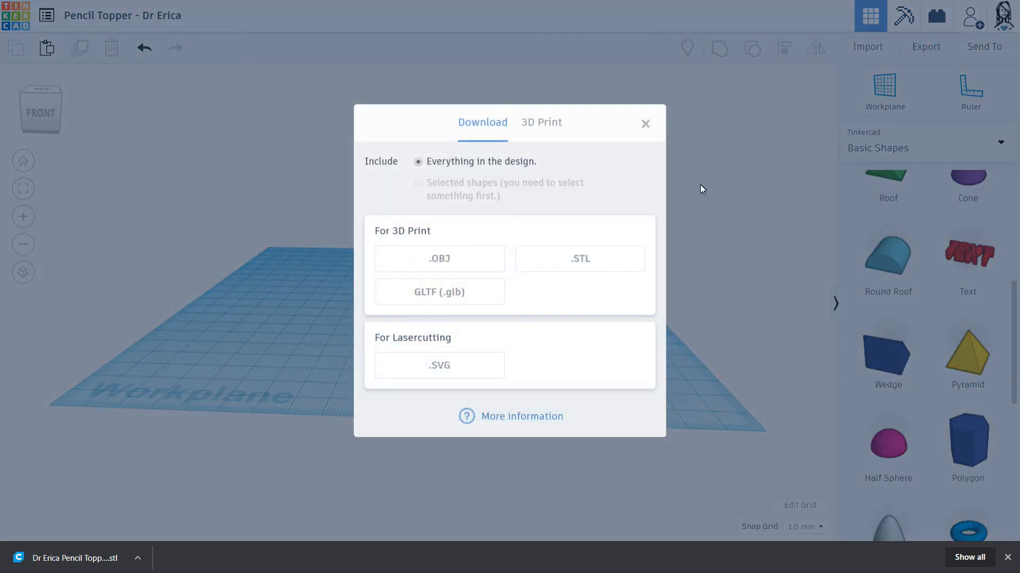
{"action": "left_click", "coordinate": [541, 123]}
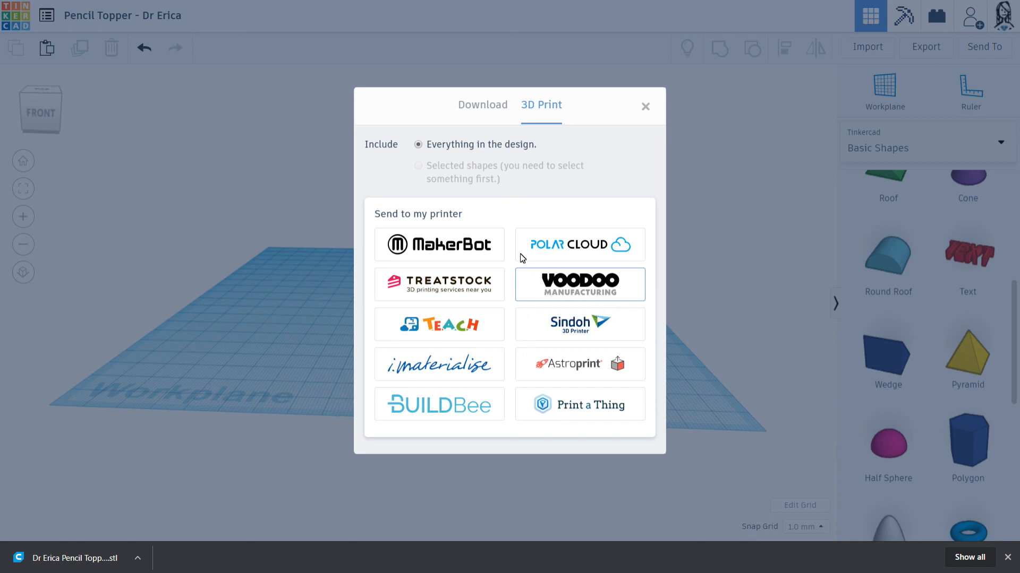
{"action": "left_click", "coordinate": [470, 117]}
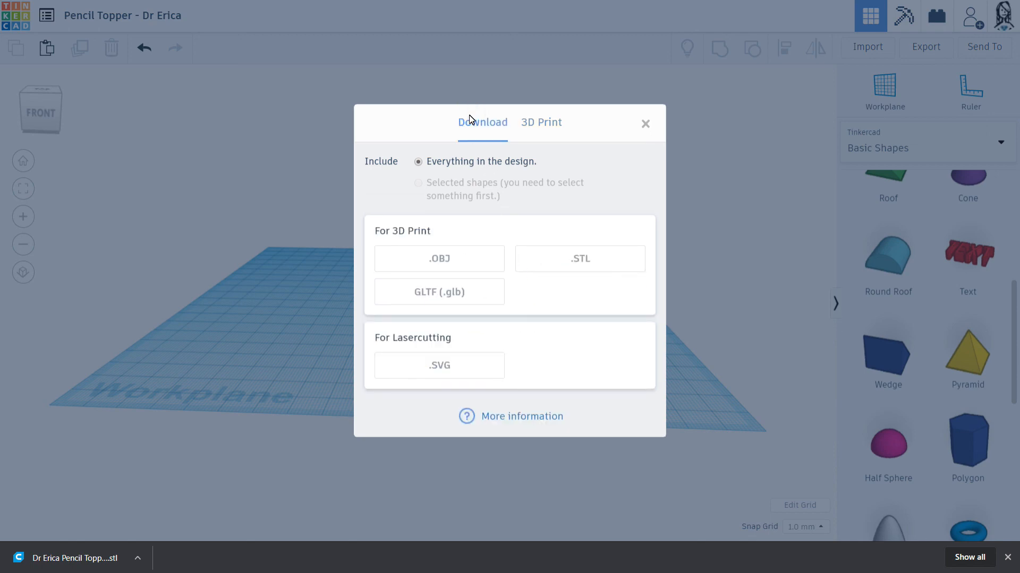
{"action": "left_click", "coordinate": [565, 265]}
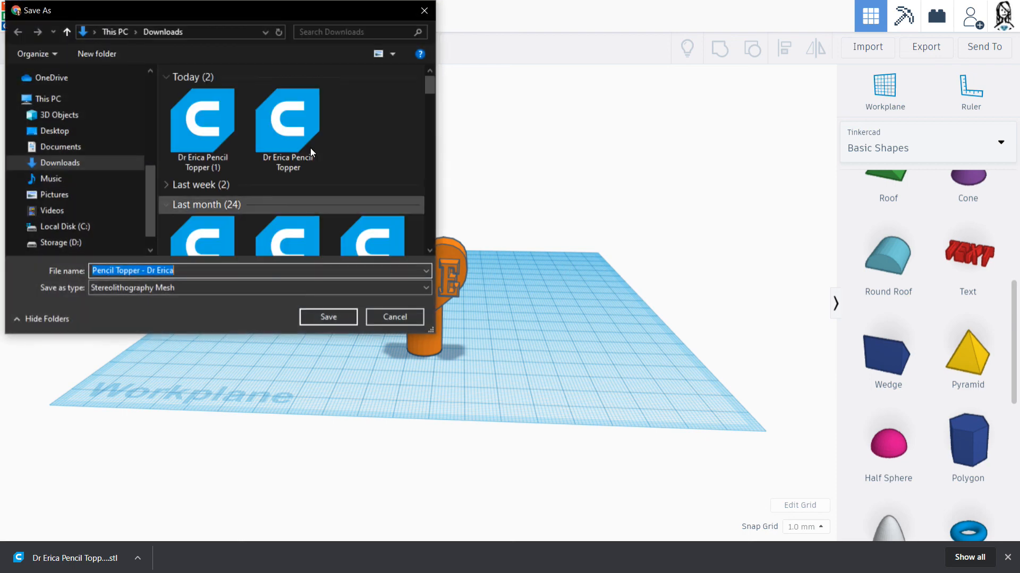
{"action": "left_click", "coordinate": [317, 321]}
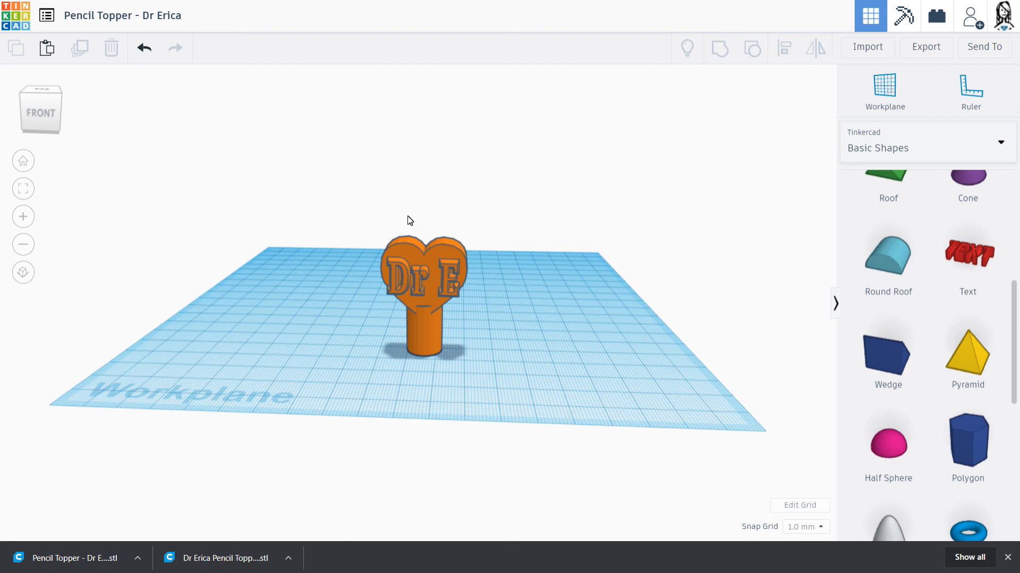
{"action": "right_click_drag", "start_coordinate": [460, 396], "coordinate": [479, 415]}
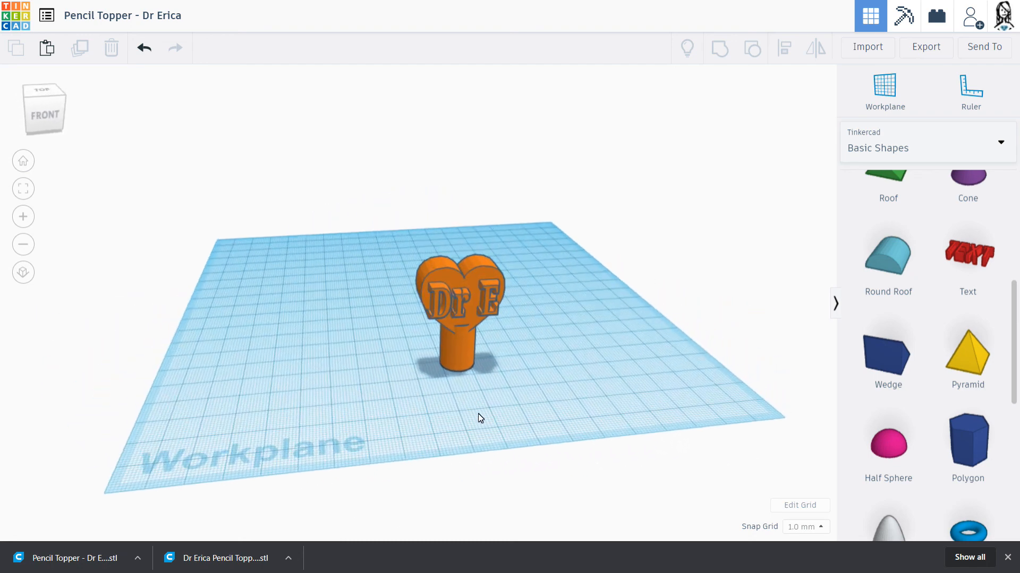